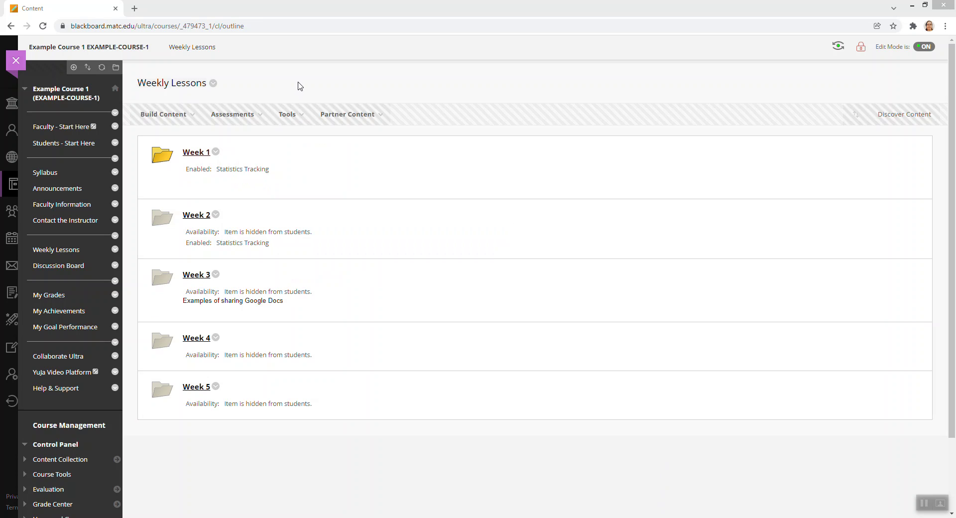
From the Tools menu, add an Evolve Link item named 'Evolve Link' that students cannot view.
{"action": "left_click", "coordinate": [296, 114]}
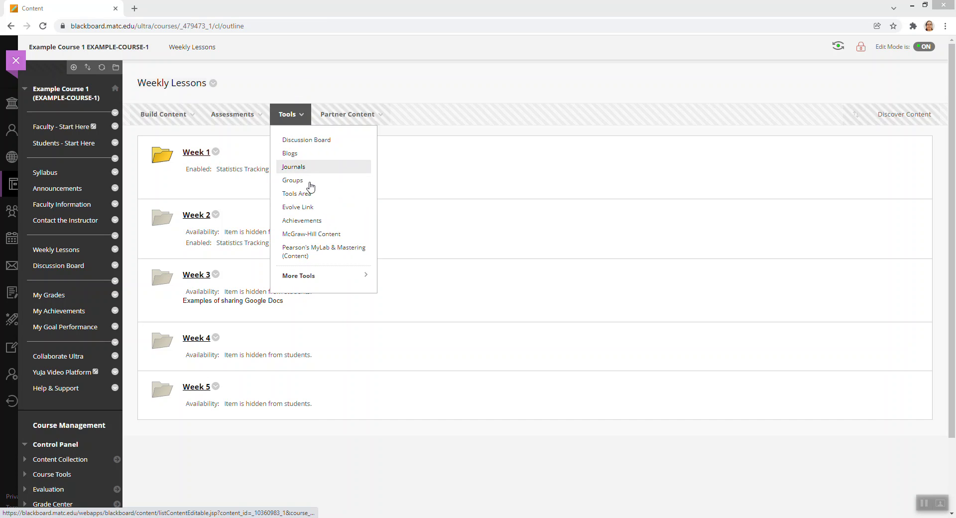
{"action": "left_click", "coordinate": [319, 213]}
{"action": "left_click", "coordinate": [305, 182]}
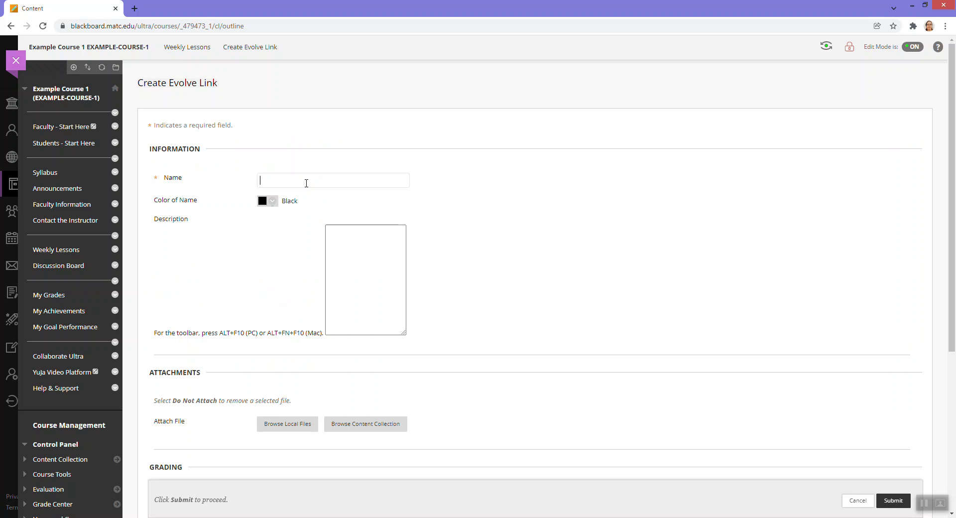
{"action": "type", "text": "Evolve Link"}
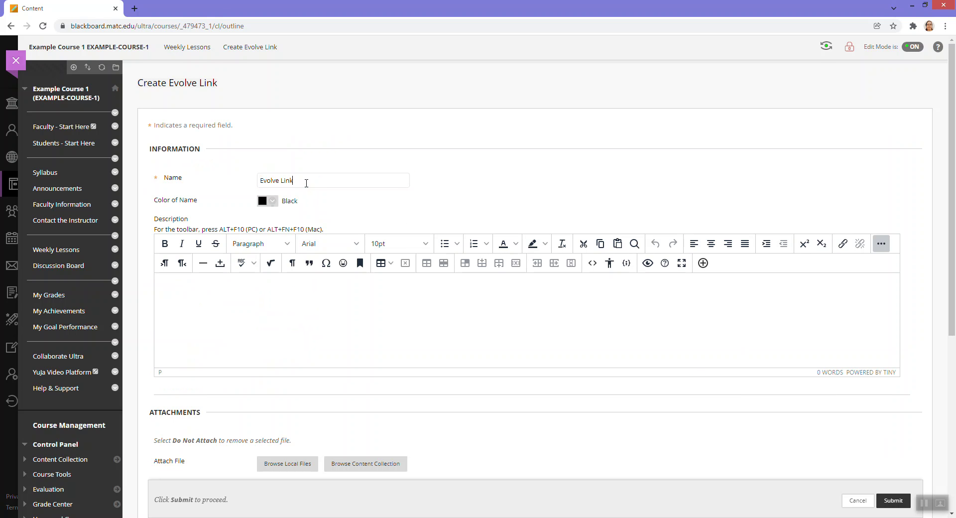
{"action": "scroll", "coordinate": [474, 205], "scroll_direction": "down", "scroll_amount": 5}
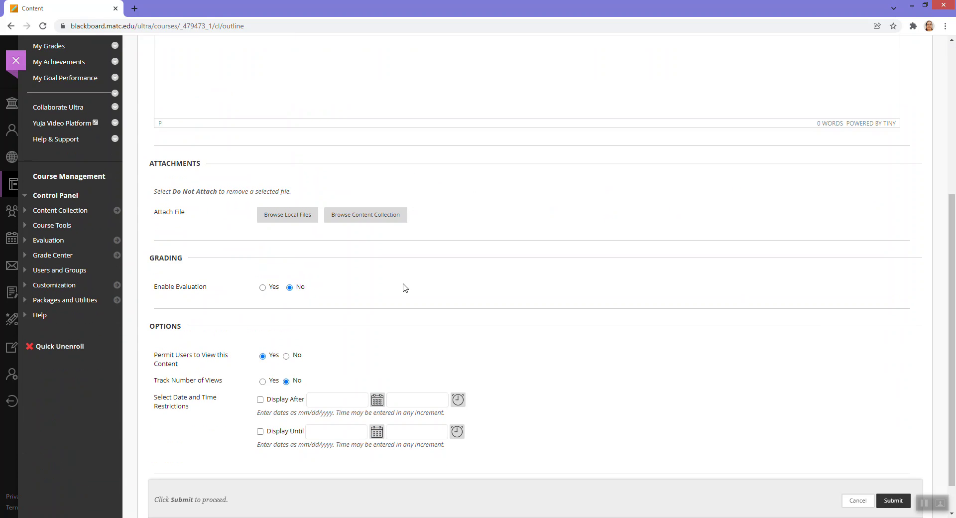
{"action": "left_click", "coordinate": [286, 357]}
{"action": "left_click", "coordinate": [893, 500]}
Launch the Evolve Link item and accept all cookies on the Evolve site.
{"action": "left_click", "coordinate": [937, 73]}
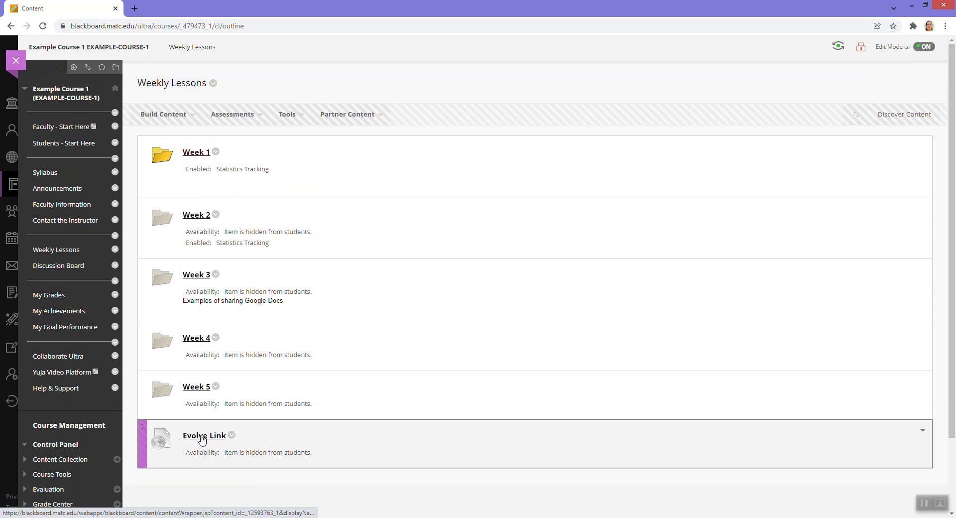
{"action": "left_click", "coordinate": [201, 436]}
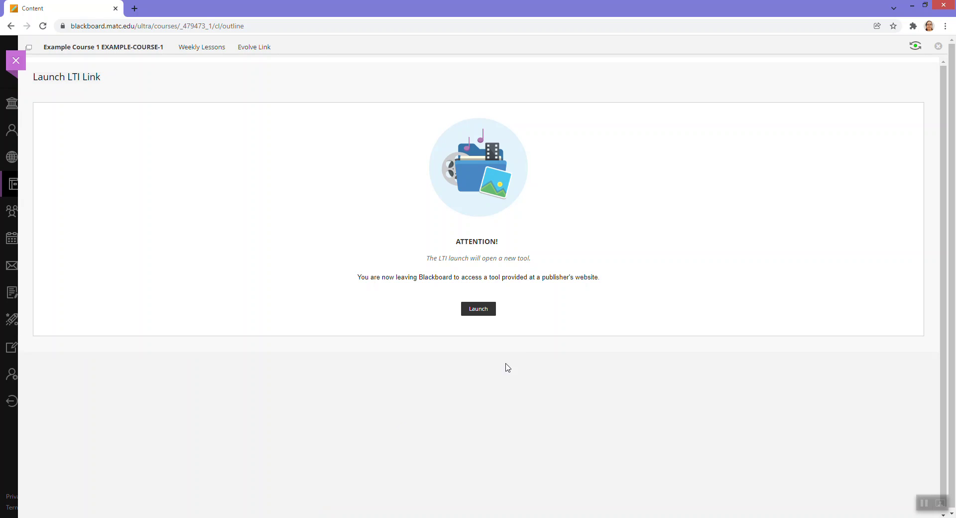
{"action": "left_click", "coordinate": [489, 309]}
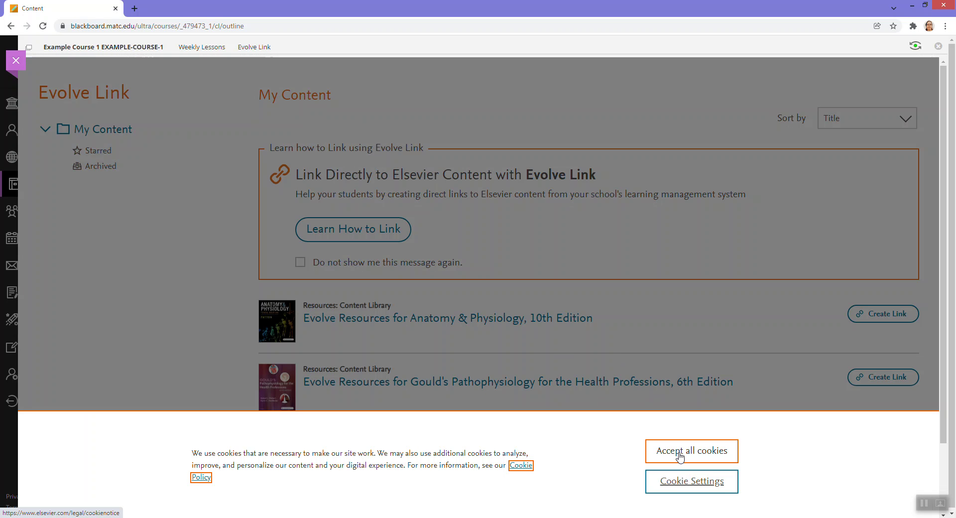
{"action": "left_click", "coordinate": [680, 457]}
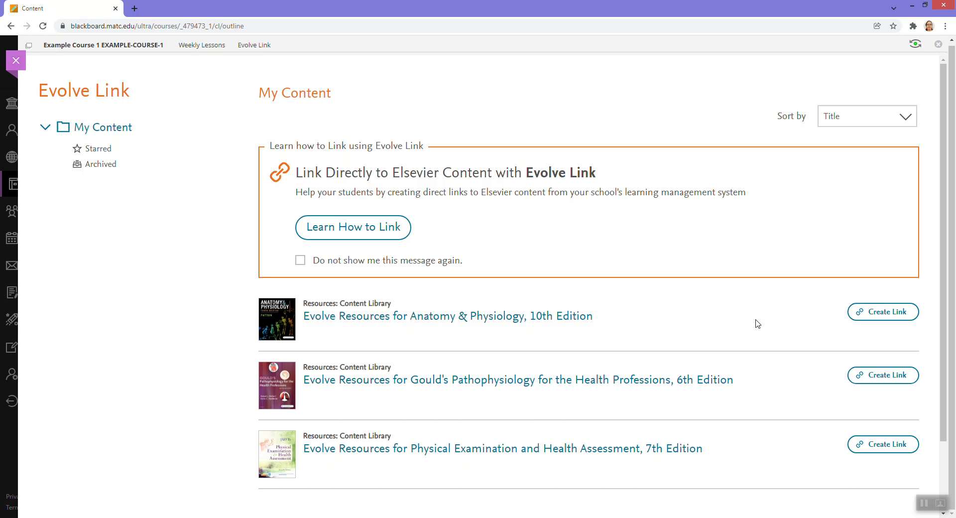
Create and copy the link for Anatomy & Physiology, 10th Edition, then return to Weekly Lessons.
{"action": "left_click", "coordinate": [877, 314]}
{"action": "left_click", "coordinate": [679, 305]}
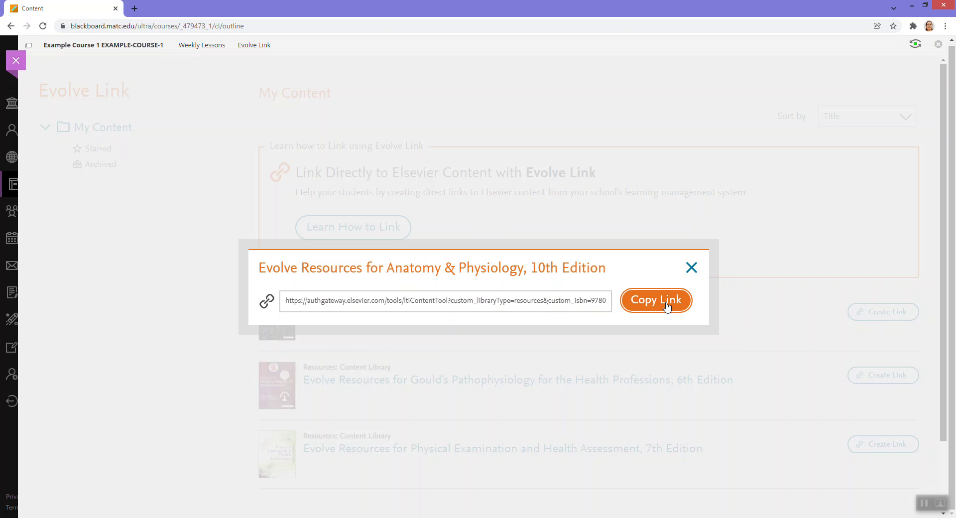
{"action": "left_click", "coordinate": [667, 306]}
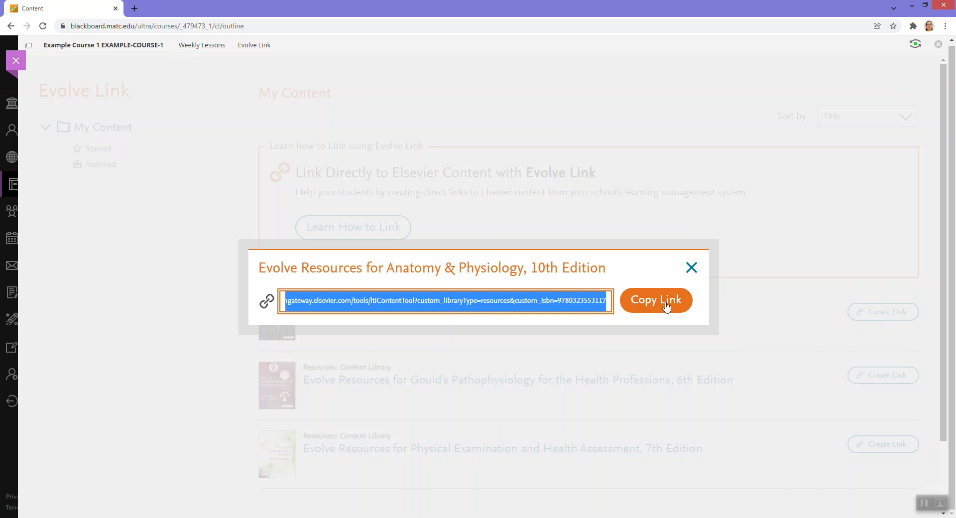
{"action": "left_click", "coordinate": [202, 46]}
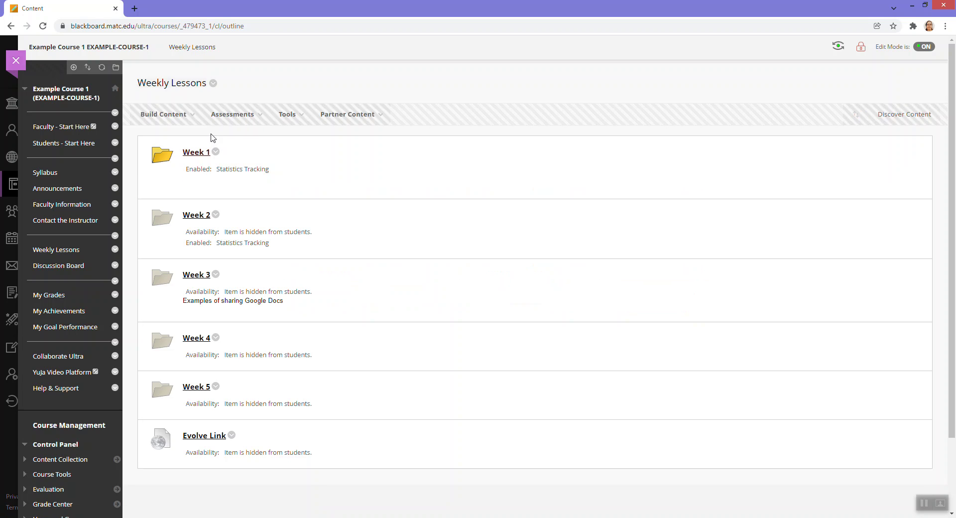
Create web link 'Evolve Resource Link' with the pasted Evolve URL, marked as a tool provider.
{"action": "left_click", "coordinate": [174, 114]}
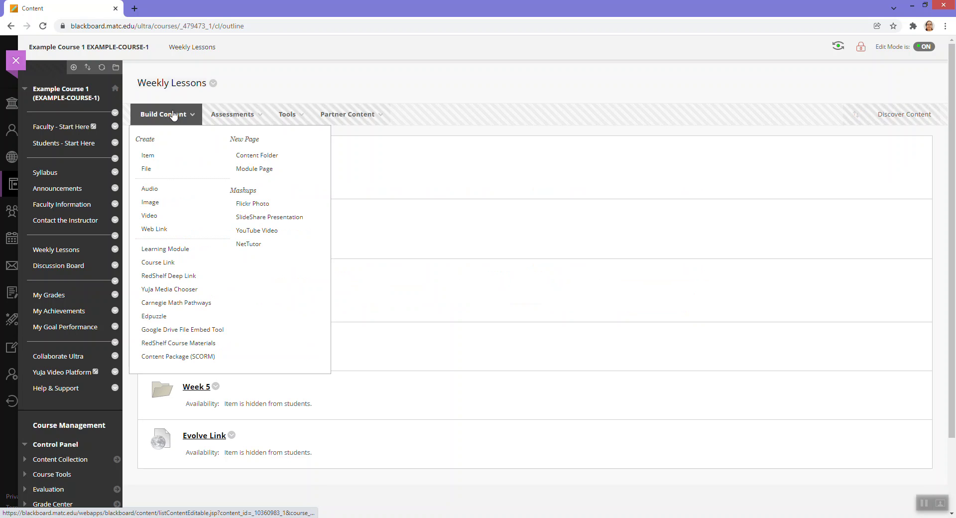
{"action": "left_click", "coordinate": [154, 228]}
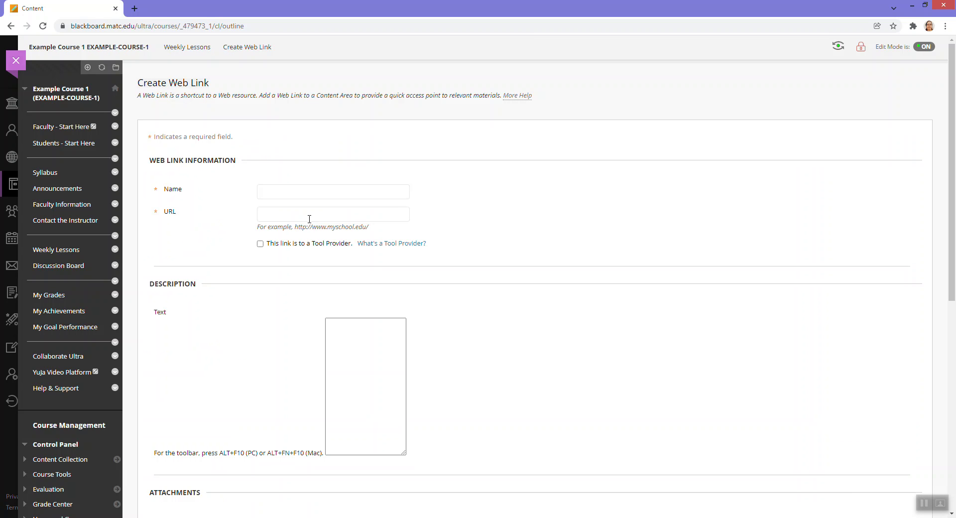
{"action": "left_click", "coordinate": [316, 190]}
{"action": "type", "text": "E"}
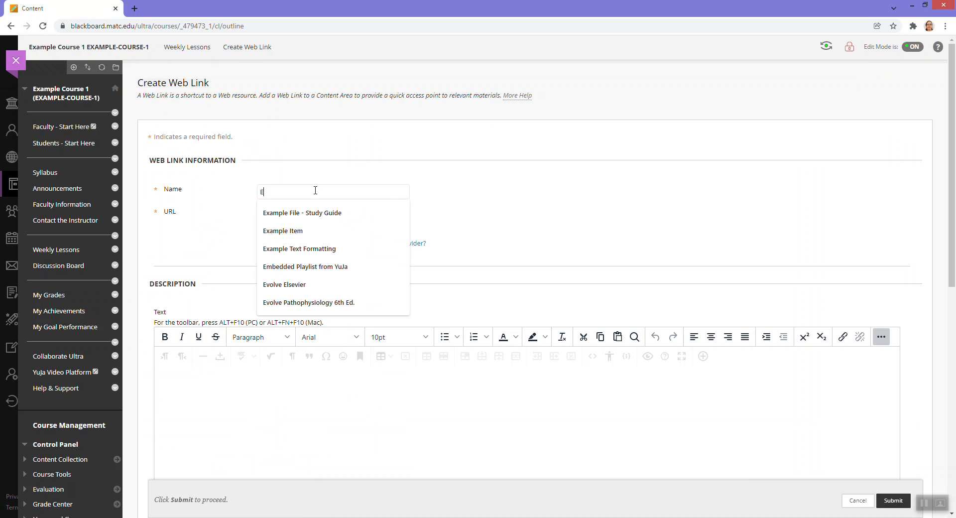
{"action": "type", "text": "volve Resource Link"}
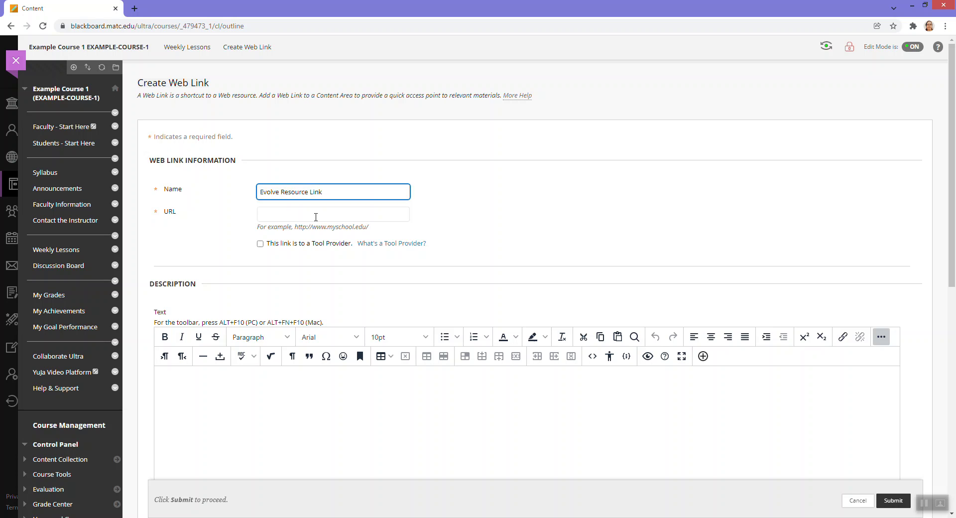
{"action": "left_click", "coordinate": [316, 215]}
{"action": "key", "text": "ctrl+v"}
{"action": "left_click", "coordinate": [535, 216]}
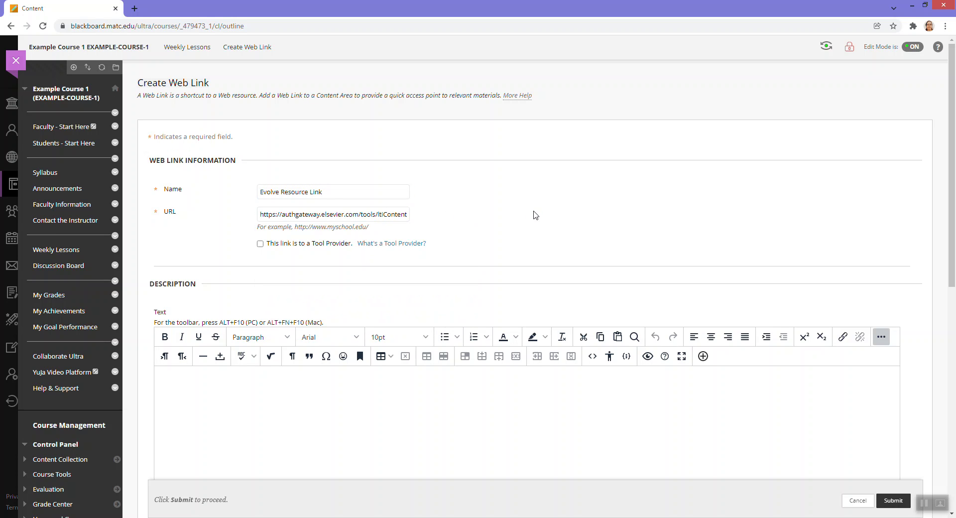
{"action": "left_click", "coordinate": [260, 244]}
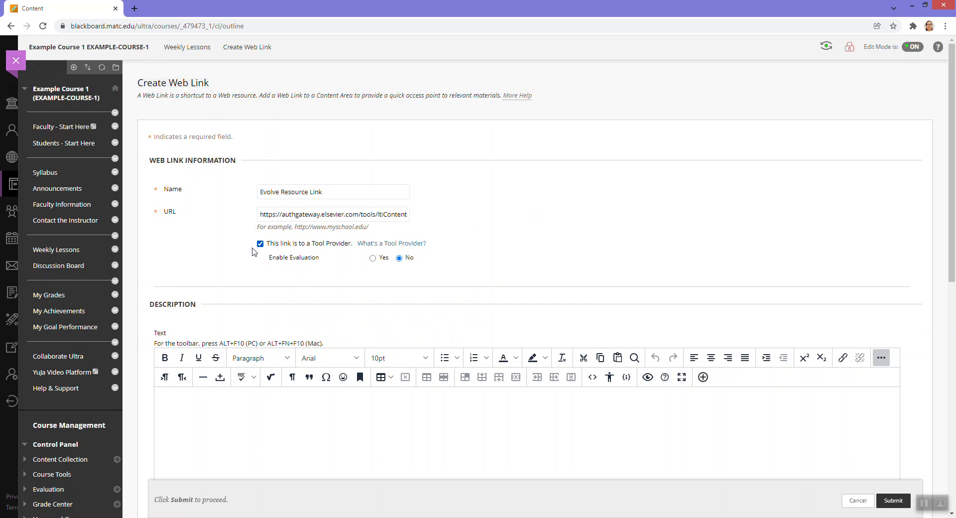
{"action": "scroll", "coordinate": [706, 253], "scroll_direction": "down", "scroll_amount": 8}
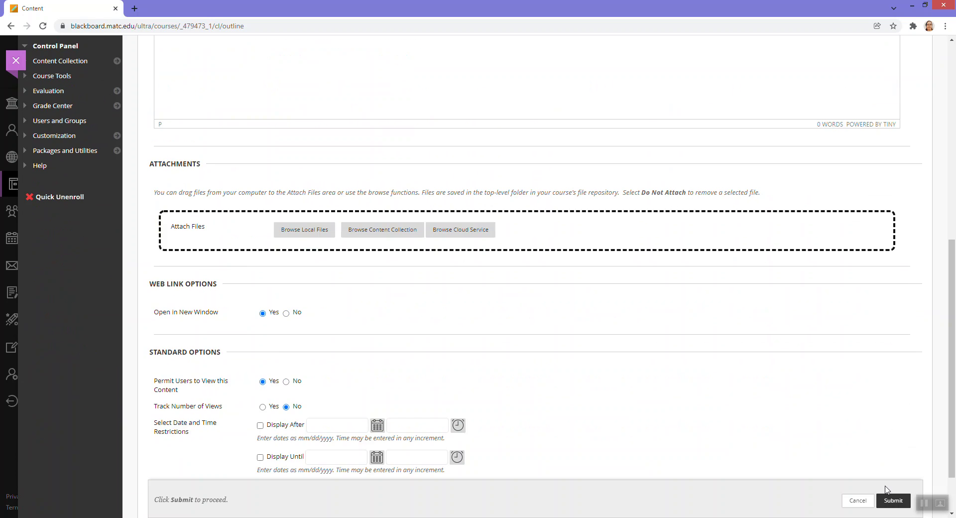
{"action": "left_click", "coordinate": [893, 501]}
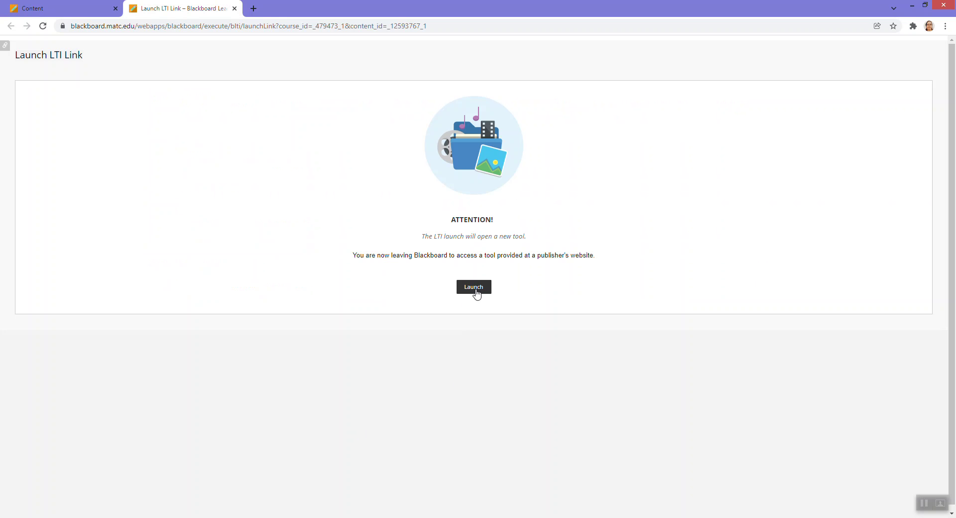
{"action": "left_click", "coordinate": [475, 291]}
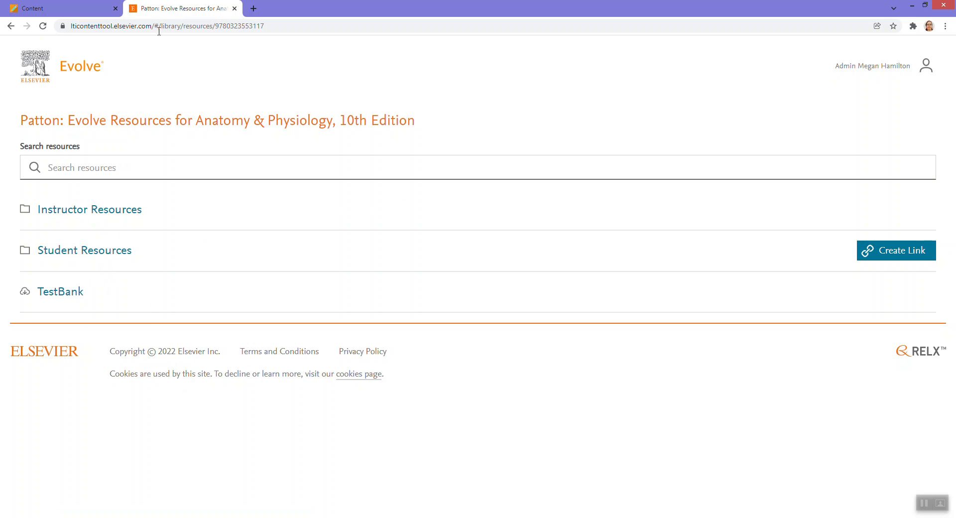
{"action": "left_click", "coordinate": [234, 8]}
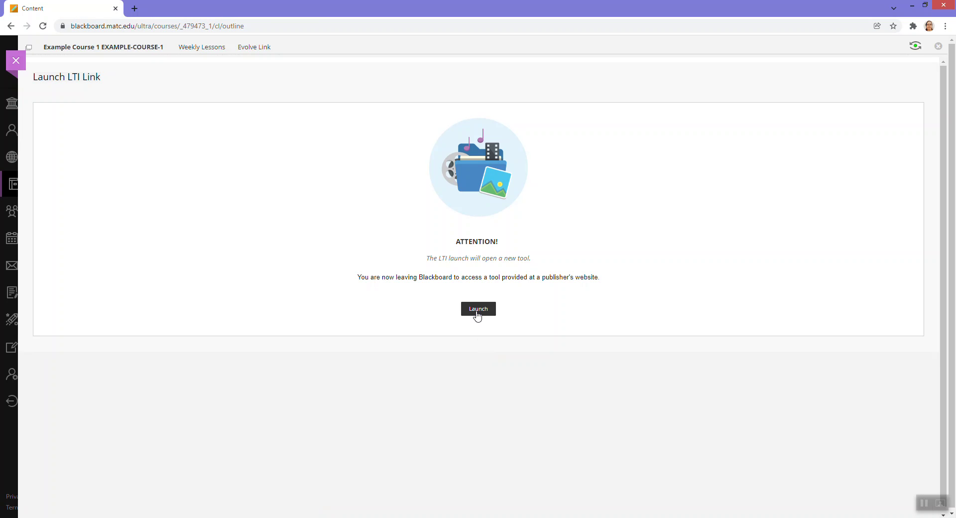
Launch Evolve, accept all cookies, and open the Anatomy & Physiology, 10th Edition resources.
{"action": "left_click", "coordinate": [477, 314]}
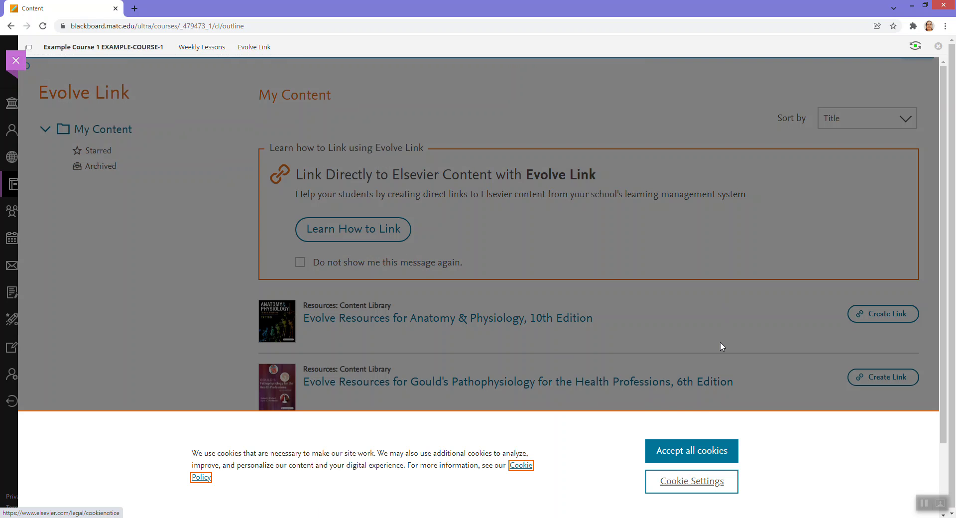
{"action": "left_click", "coordinate": [698, 451]}
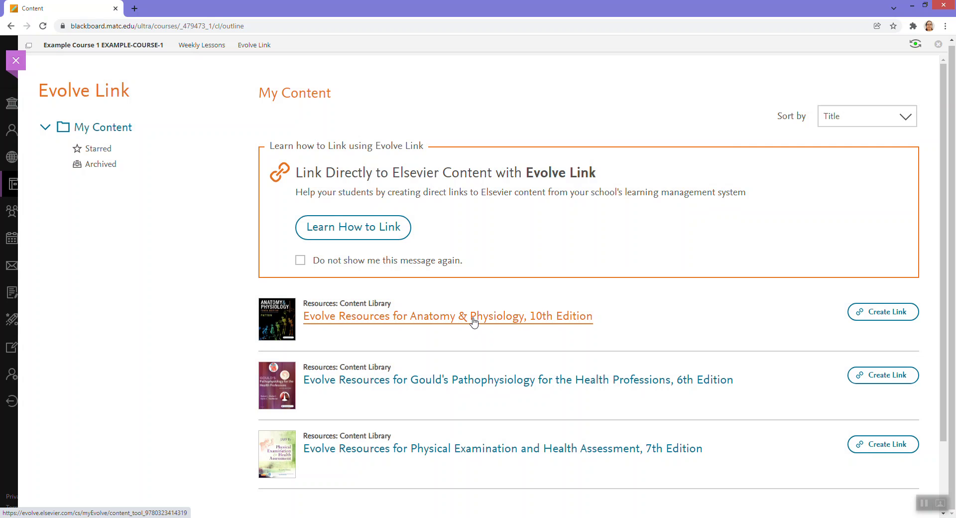
{"action": "left_click", "coordinate": [474, 322]}
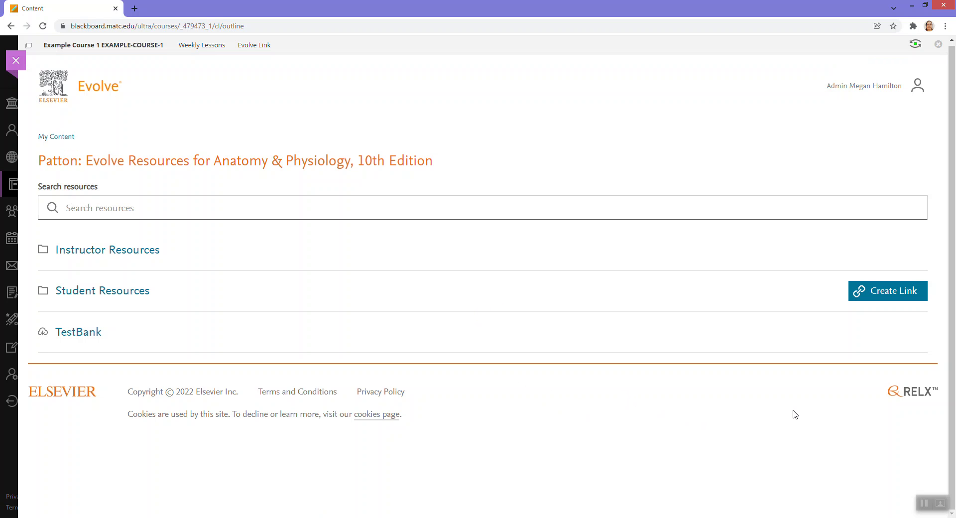
Create a link to the Student Resources folder and copy its title and launch URL.
{"action": "left_click", "coordinate": [888, 294]}
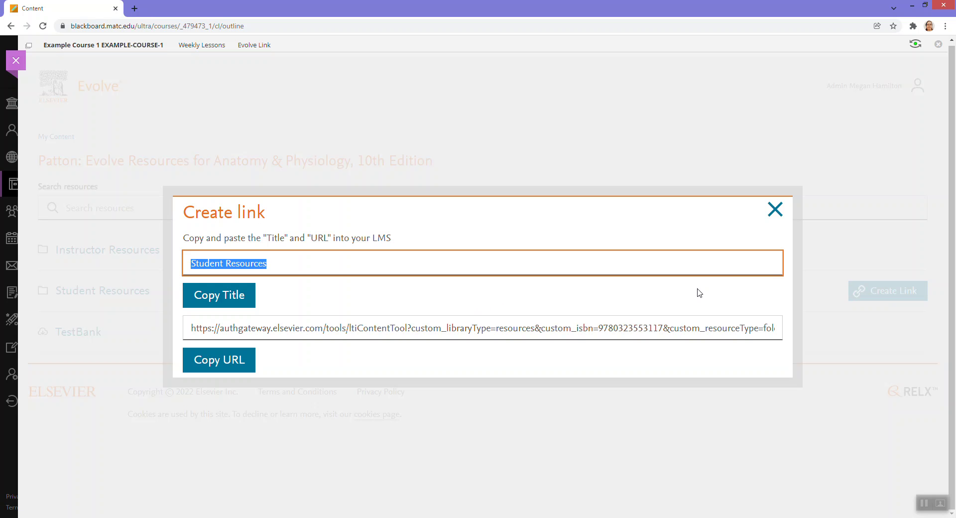
{"action": "left_click", "coordinate": [249, 303]}
{"action": "left_click", "coordinate": [237, 365]}
{"action": "left_click", "coordinate": [237, 365]}
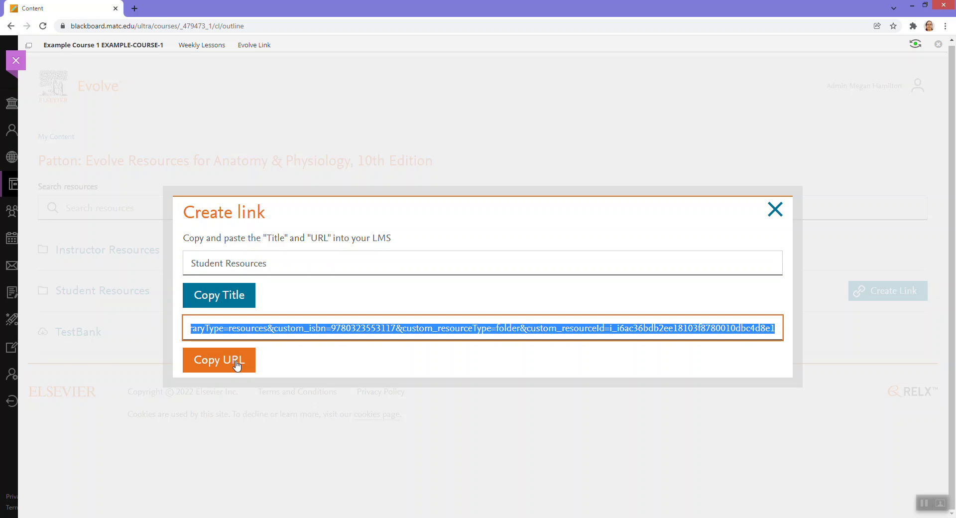
{"action": "left_click", "coordinate": [204, 50]}
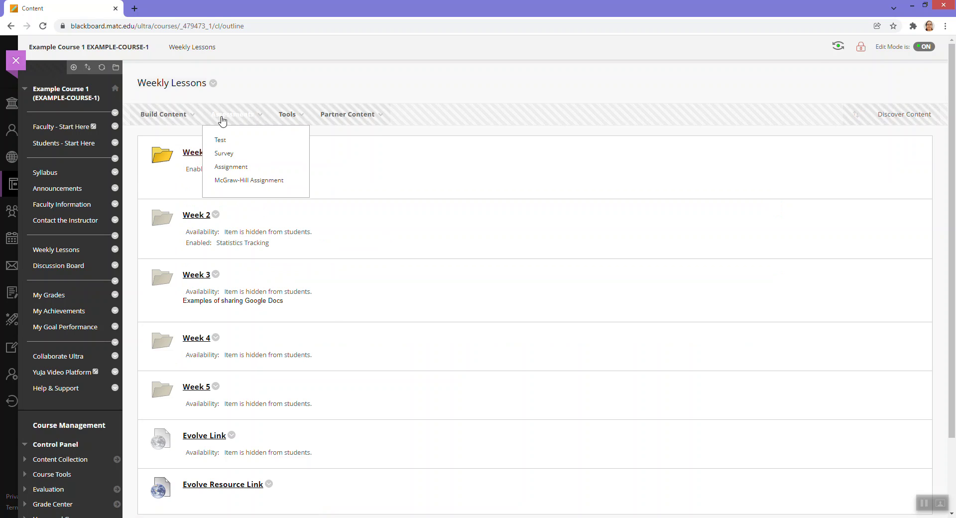
Add web link 'Student Resources' with the Elsevier launch URL, marked as a tool provider link.
{"action": "mouse_move", "coordinate": [285, 119]}
{"action": "mouse_move", "coordinate": [165, 115]}
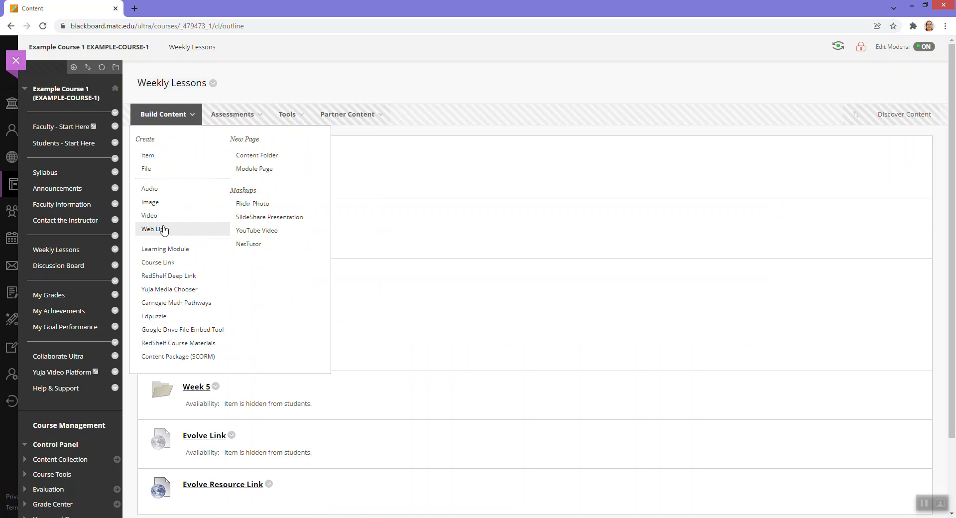
{"action": "left_click", "coordinate": [221, 229]}
{"action": "left_click", "coordinate": [313, 192]}
{"action": "type", "text": "Stu"}
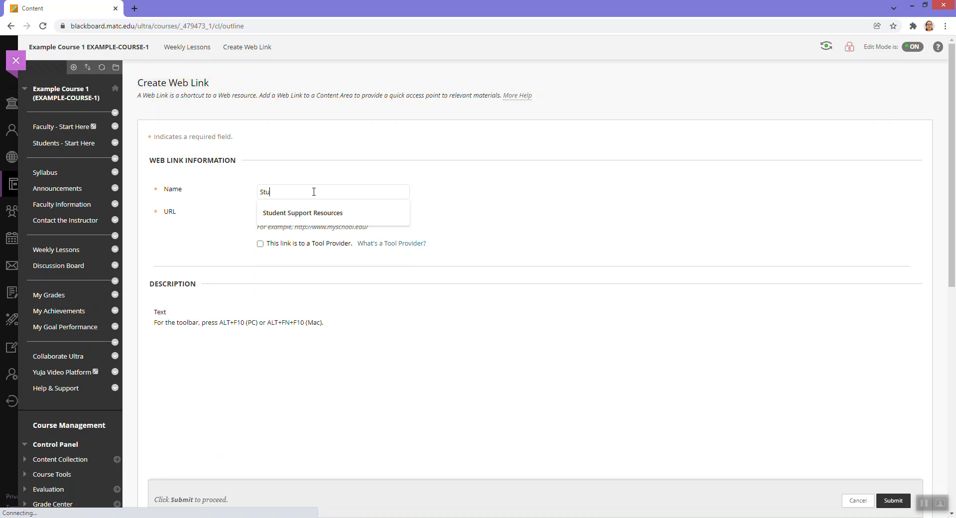
{"action": "type", "text": "dent Resources"}
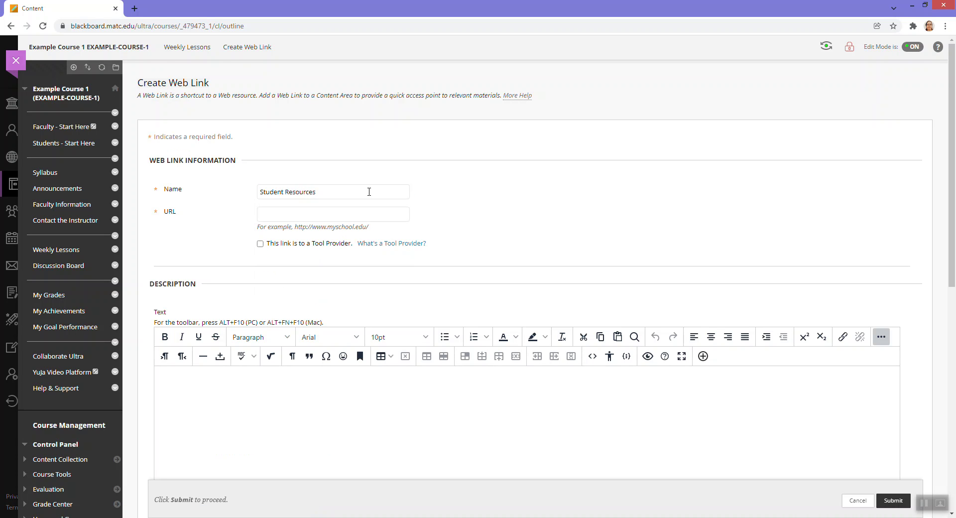
{"action": "left_click", "coordinate": [367, 214]}
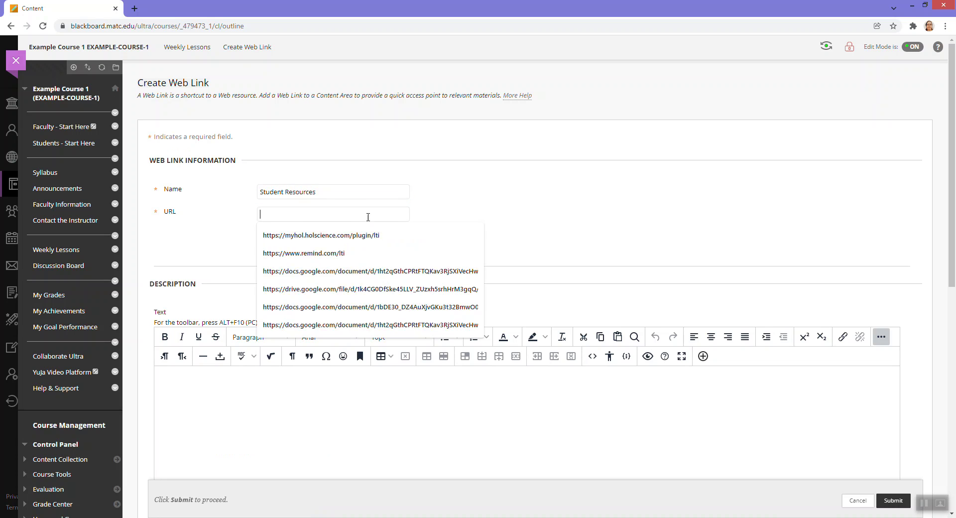
{"action": "left_click", "coordinate": [343, 234]}
{"action": "left_click", "coordinate": [496, 203]}
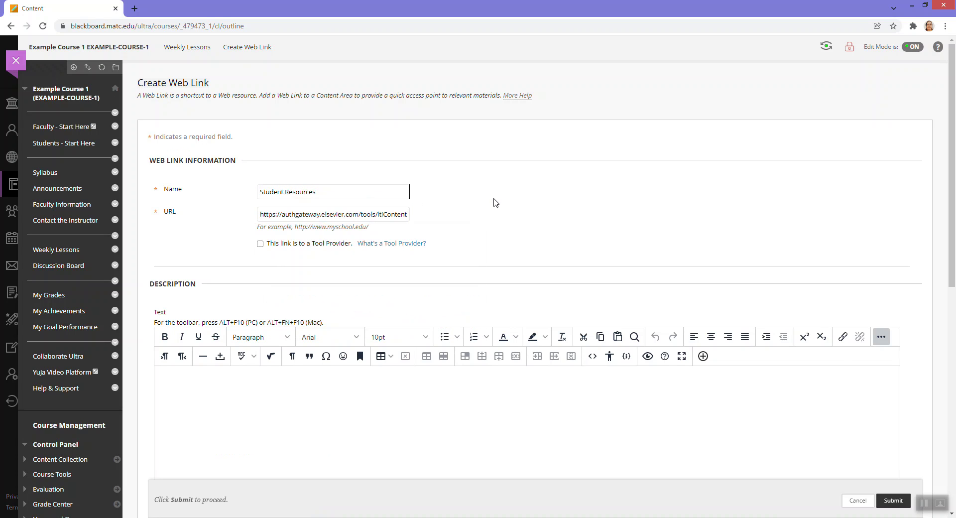
{"action": "left_click", "coordinate": [260, 244]}
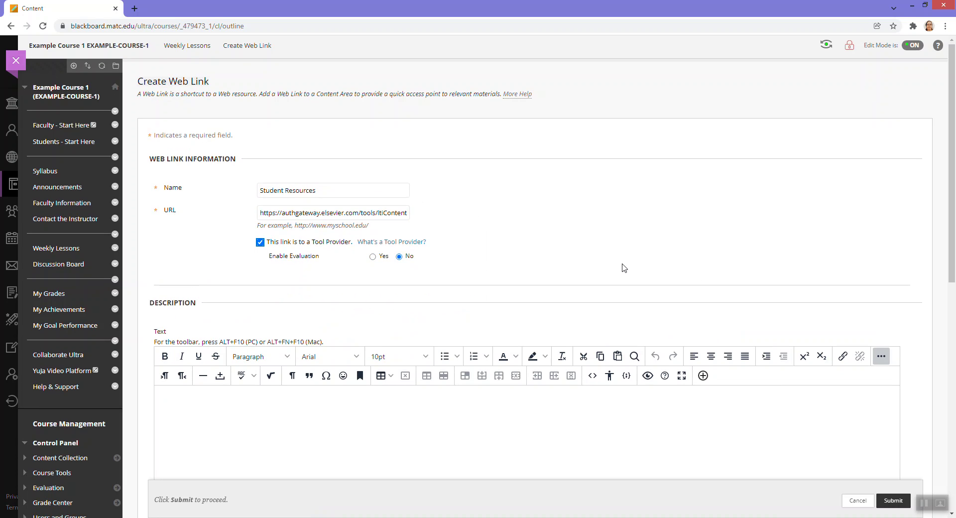
{"action": "scroll", "coordinate": [704, 362], "scroll_direction": "down", "scroll_amount": 6}
{"action": "left_click", "coordinate": [889, 500]}
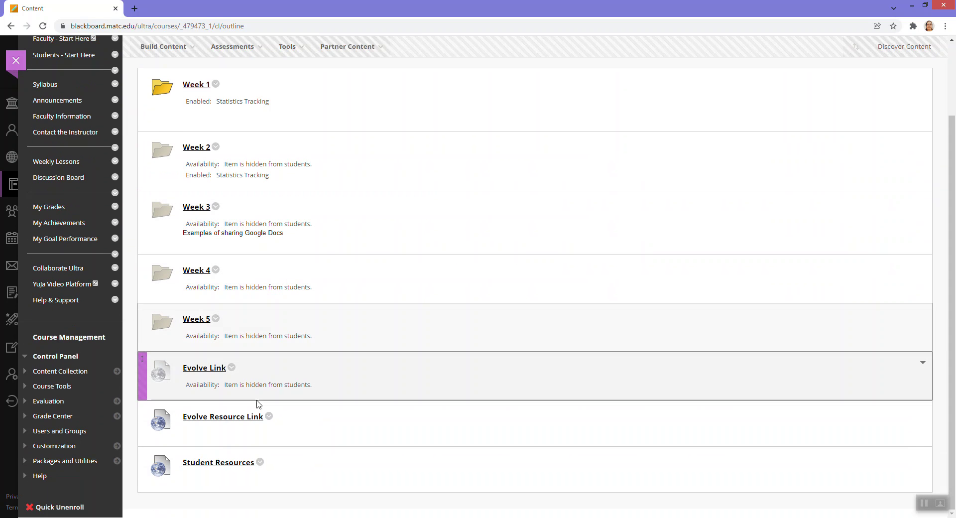
Launch Student Resources to check Evolve's chapter list, then go back and open Evolve Resource Link.
{"action": "left_click", "coordinate": [215, 463]}
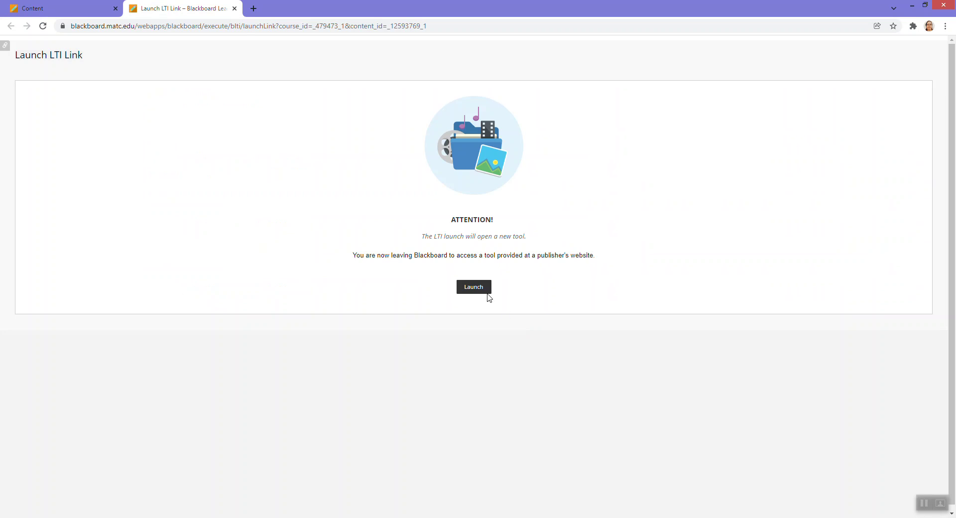
{"action": "left_click", "coordinate": [486, 291]}
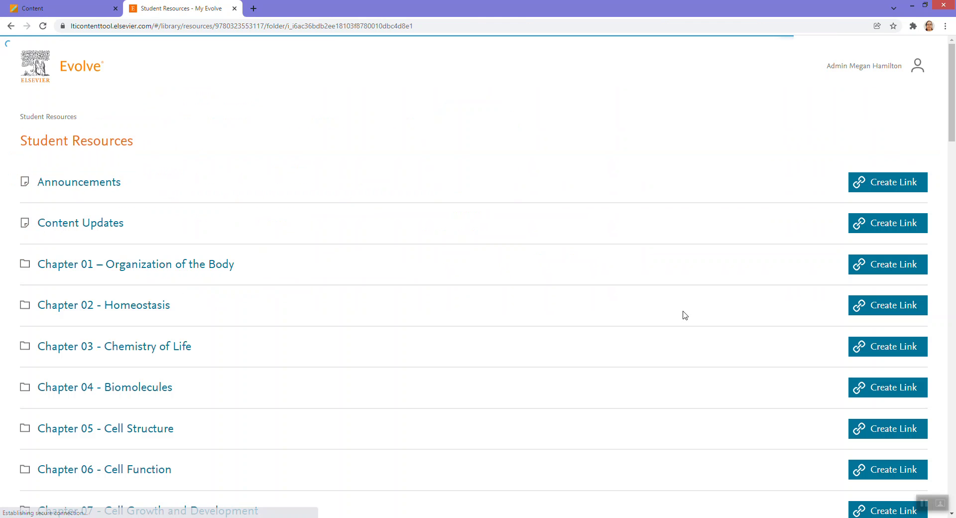
{"action": "scroll", "coordinate": [278, 239], "scroll_direction": "down", "scroll_amount": 8}
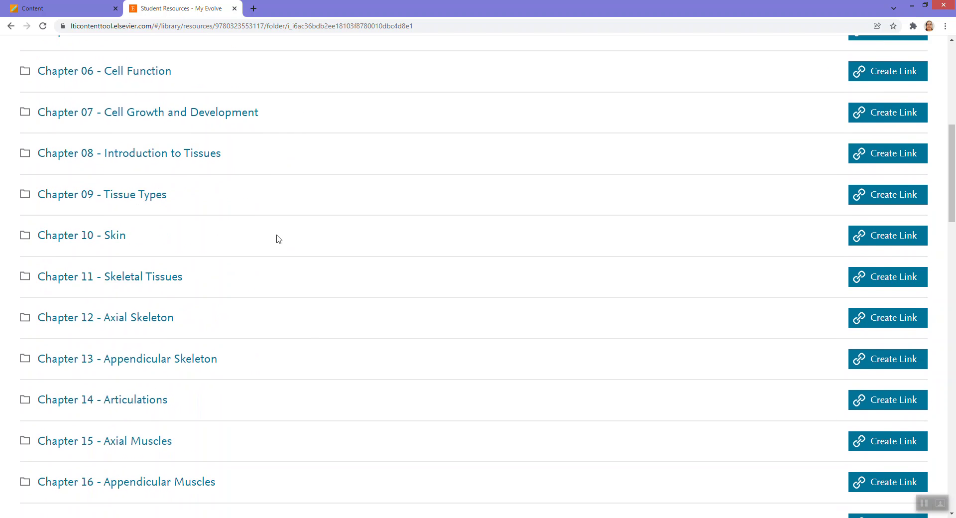
{"action": "scroll", "coordinate": [249, 189], "scroll_direction": "up", "scroll_amount": 8}
{"action": "left_click", "coordinate": [235, 9]}
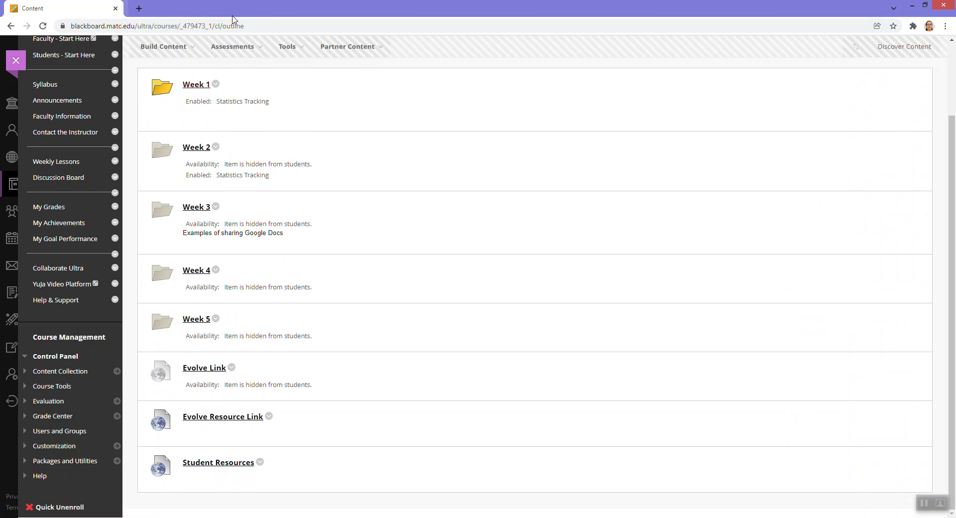
{"action": "left_click", "coordinate": [217, 420]}
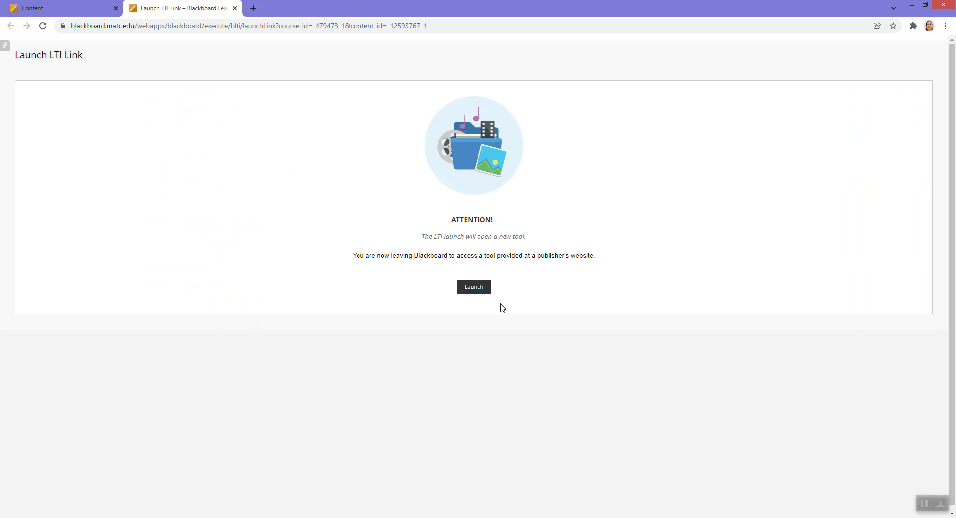
Launch Evolve and download 'Test Bank - Chapter 05' from Instructor Resources > Test Bank.
{"action": "left_click", "coordinate": [482, 290]}
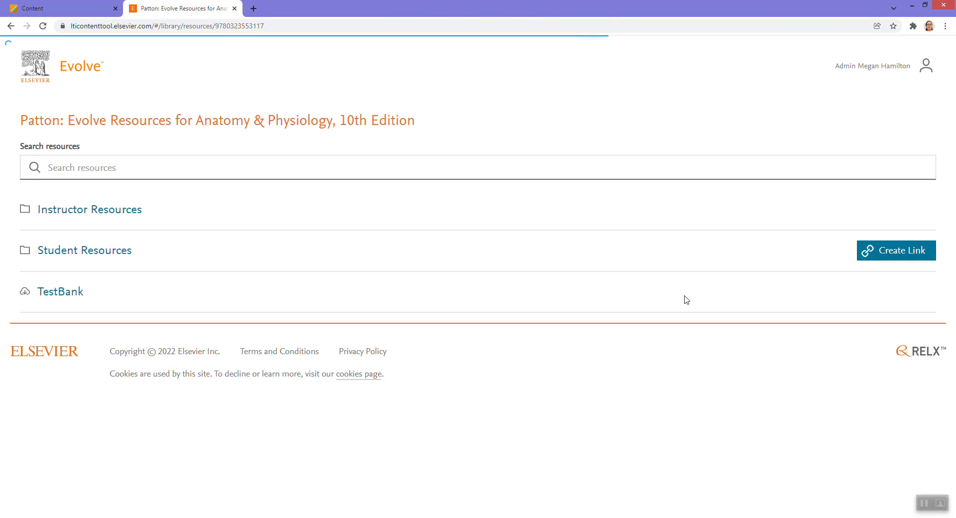
{"action": "left_click", "coordinate": [127, 211]}
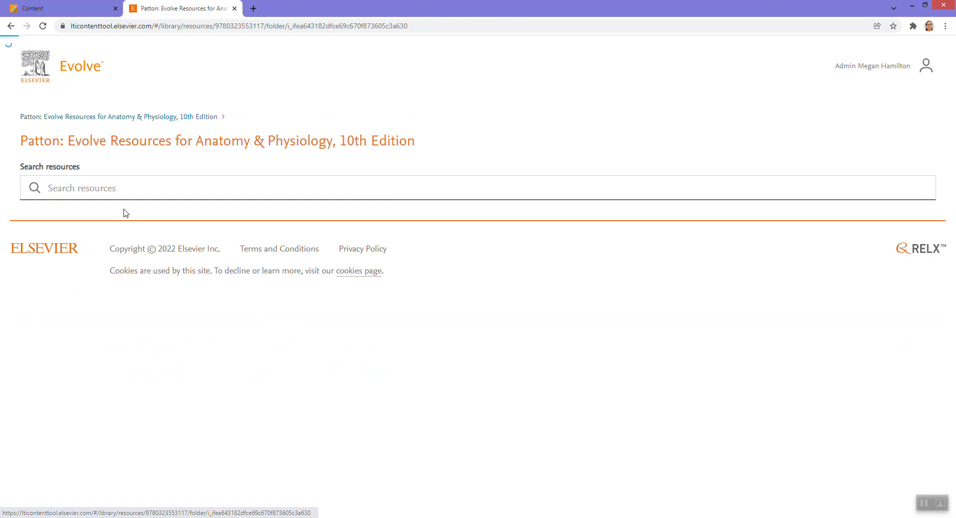
{"action": "scroll", "coordinate": [163, 265], "scroll_direction": "down", "scroll_amount": 3}
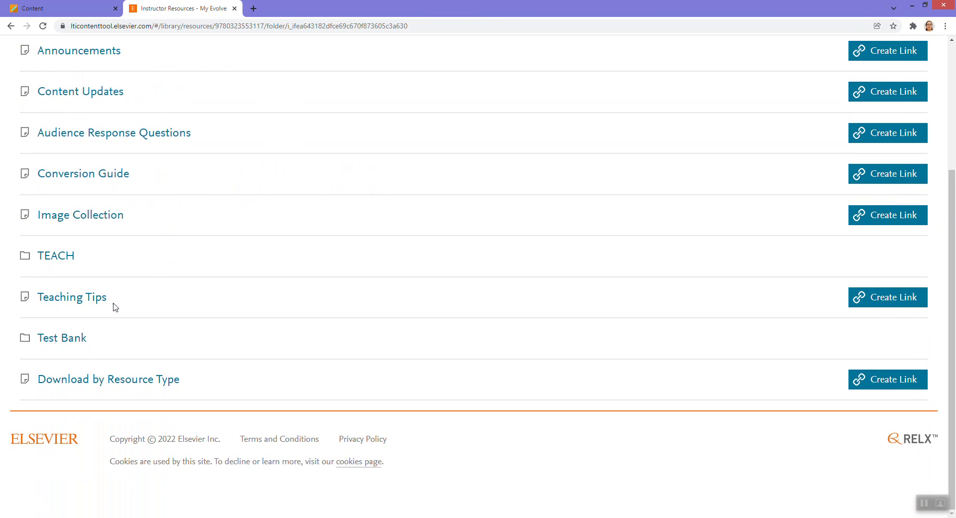
{"action": "left_click", "coordinate": [67, 348]}
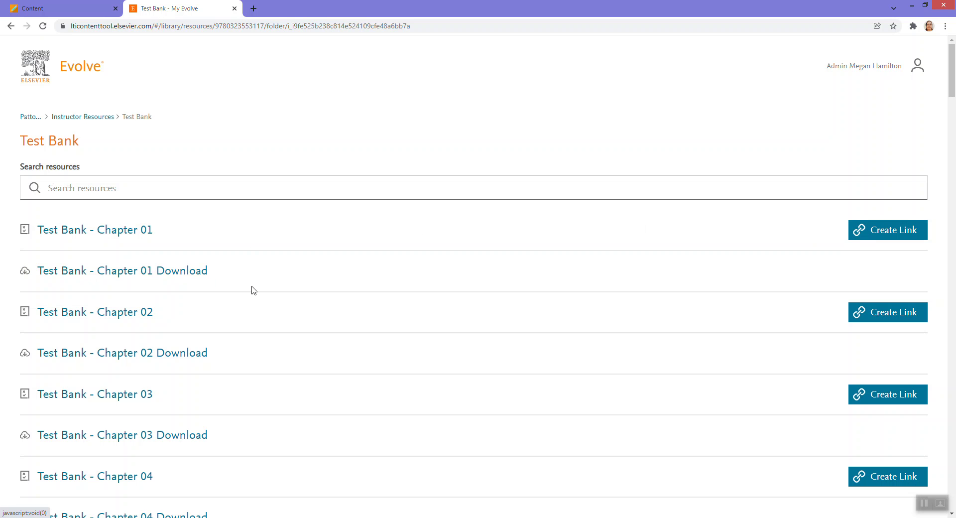
{"action": "scroll", "coordinate": [179, 296], "scroll_direction": "down", "scroll_amount": 2}
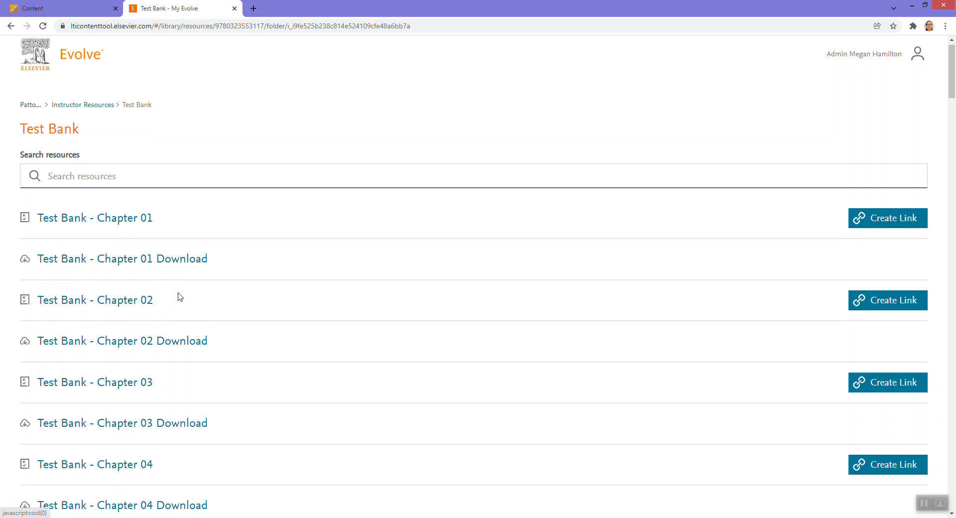
{"action": "scroll", "coordinate": [149, 314], "scroll_direction": "down", "scroll_amount": 1}
{"action": "scroll", "coordinate": [132, 348], "scroll_direction": "down", "scroll_amount": 1}
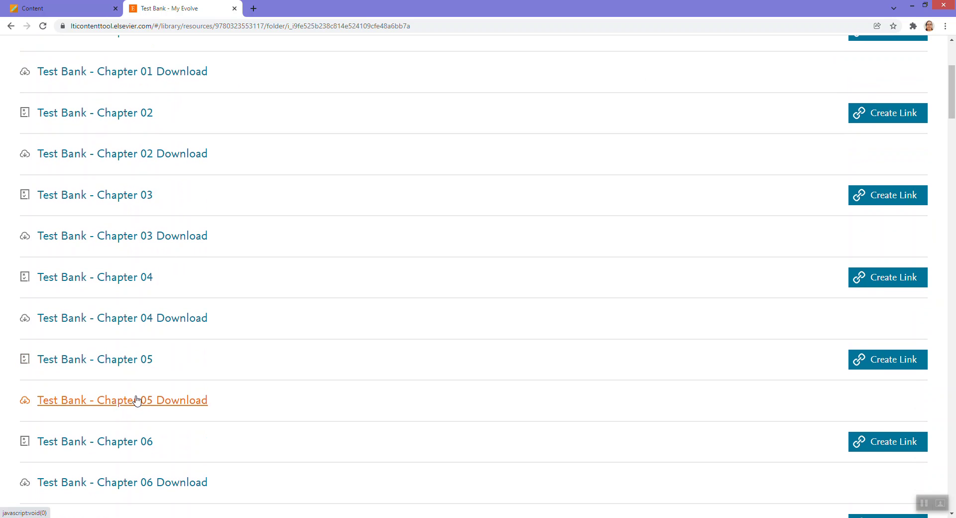
{"action": "scroll", "coordinate": [133, 394], "scroll_direction": "down", "scroll_amount": 1}
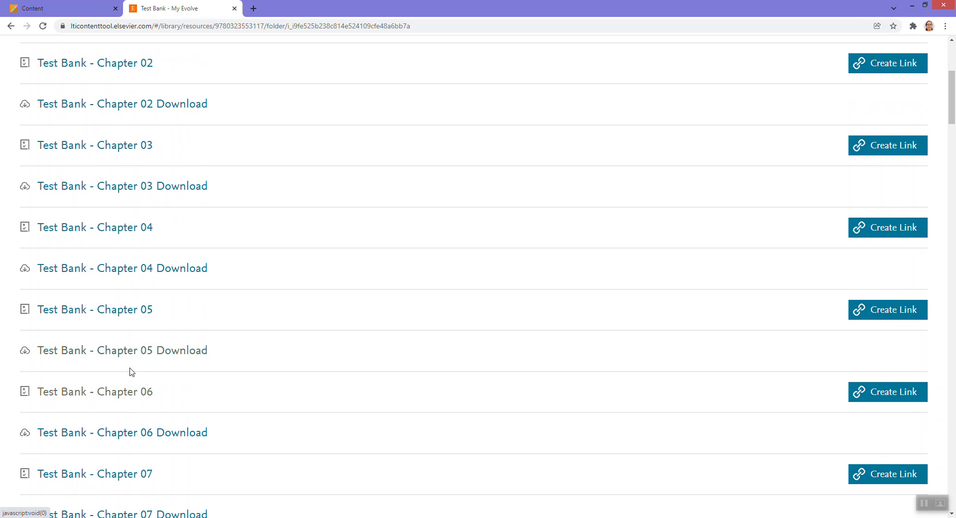
{"action": "left_click", "coordinate": [165, 354]}
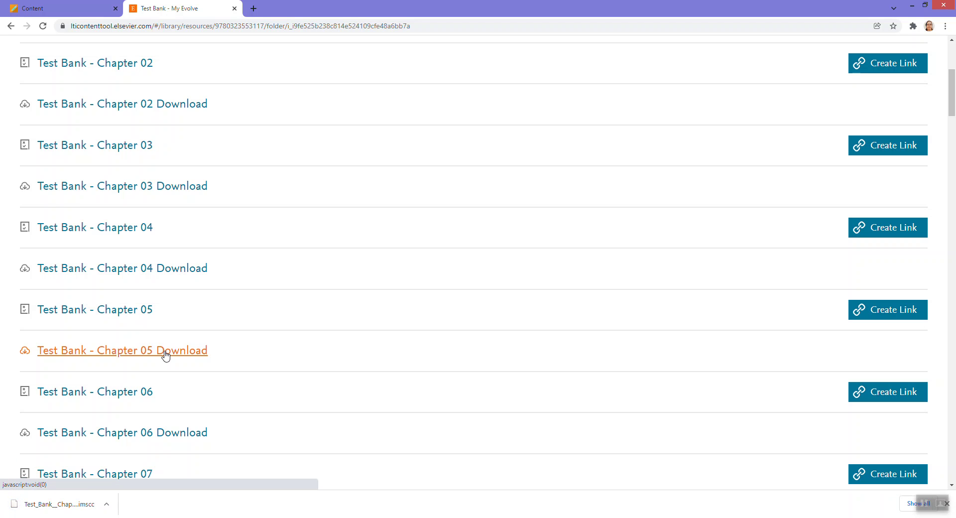
{"action": "left_click", "coordinate": [82, 12]}
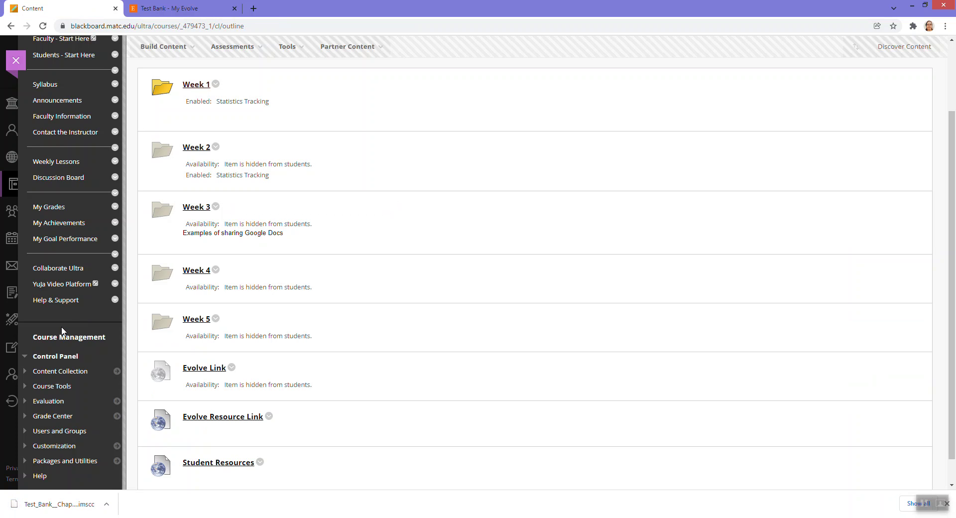
Open the Import Package page from the course's Packages and Utilities options.
{"action": "scroll", "coordinate": [64, 331], "scroll_direction": "down", "scroll_amount": 1}
{"action": "left_click", "coordinate": [64, 433]}
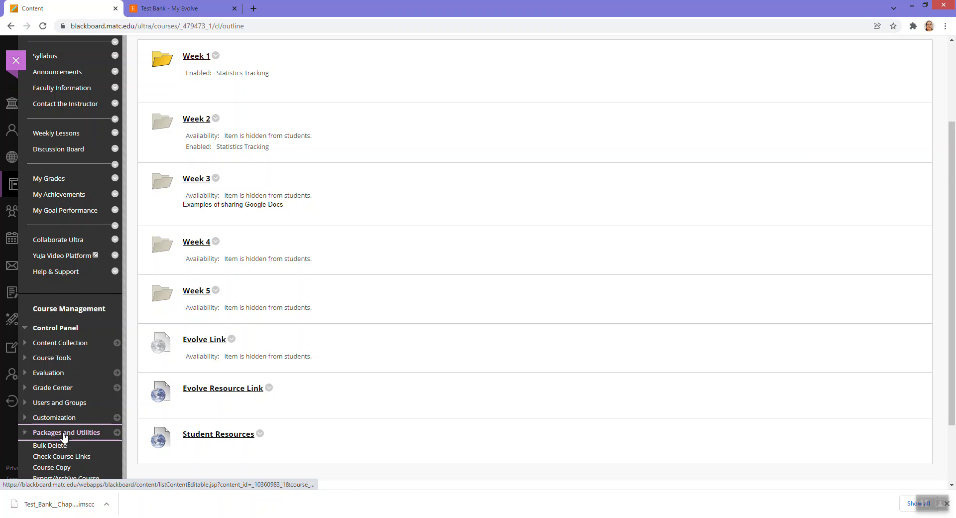
{"action": "scroll", "coordinate": [63, 437], "scroll_direction": "down", "scroll_amount": 2}
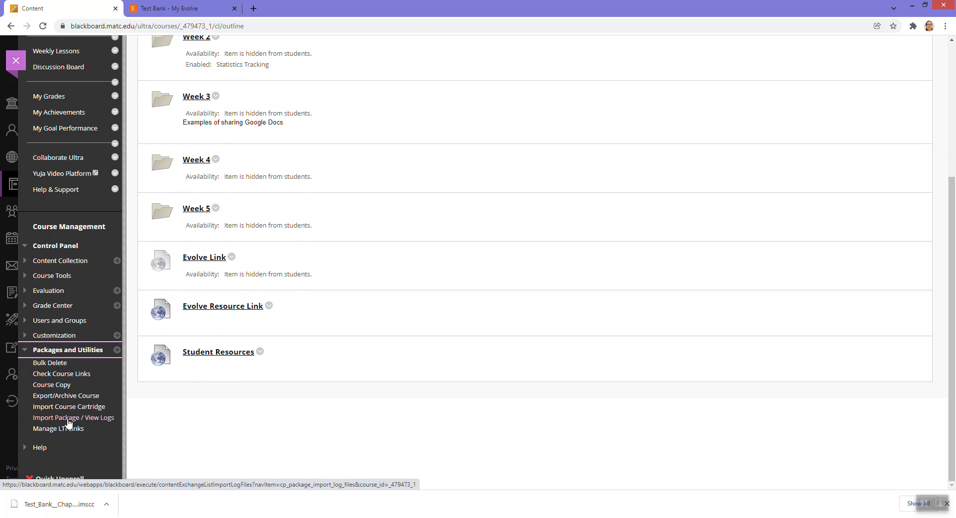
{"action": "left_click", "coordinate": [69, 419]}
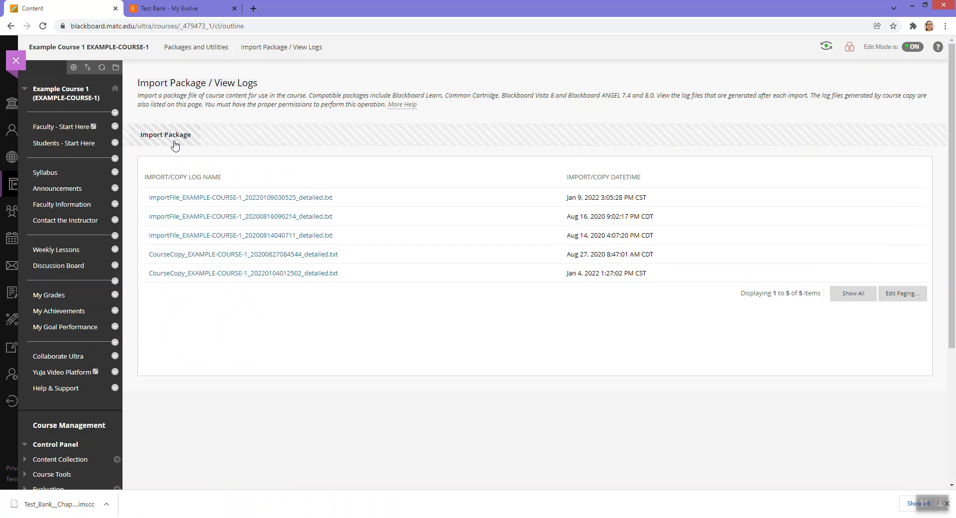
{"action": "left_click", "coordinate": [174, 144]}
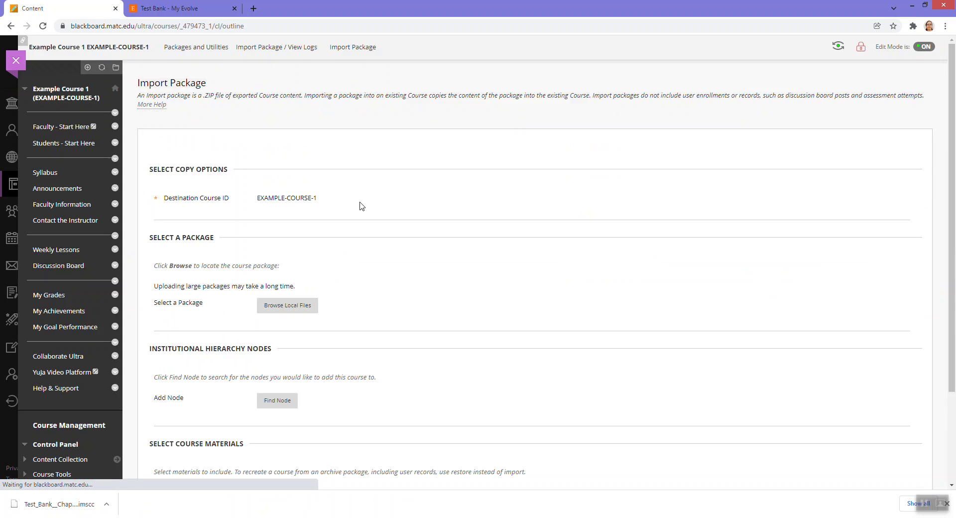
Import the Chapter 05 test bank .imscc file from Downloads with all course materials selected.
{"action": "left_click", "coordinate": [274, 314]}
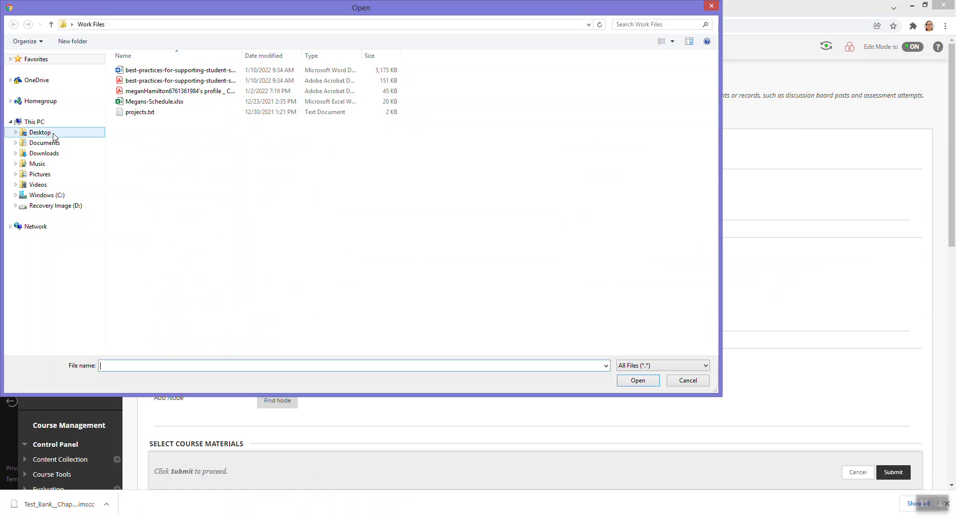
{"action": "left_click", "coordinate": [43, 153]}
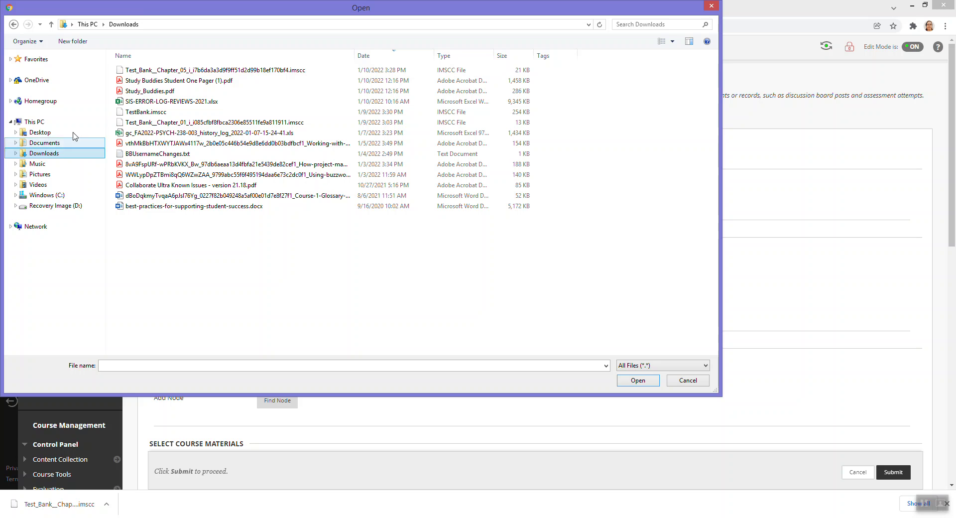
{"action": "left_click", "coordinate": [256, 70]}
{"action": "left_click", "coordinate": [646, 386]}
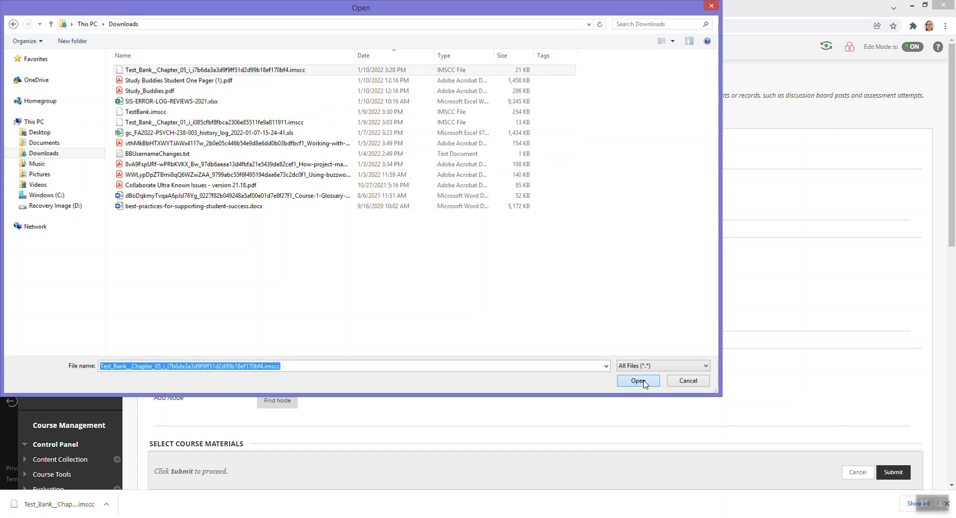
{"action": "scroll", "coordinate": [591, 326], "scroll_direction": "down", "scroll_amount": 3}
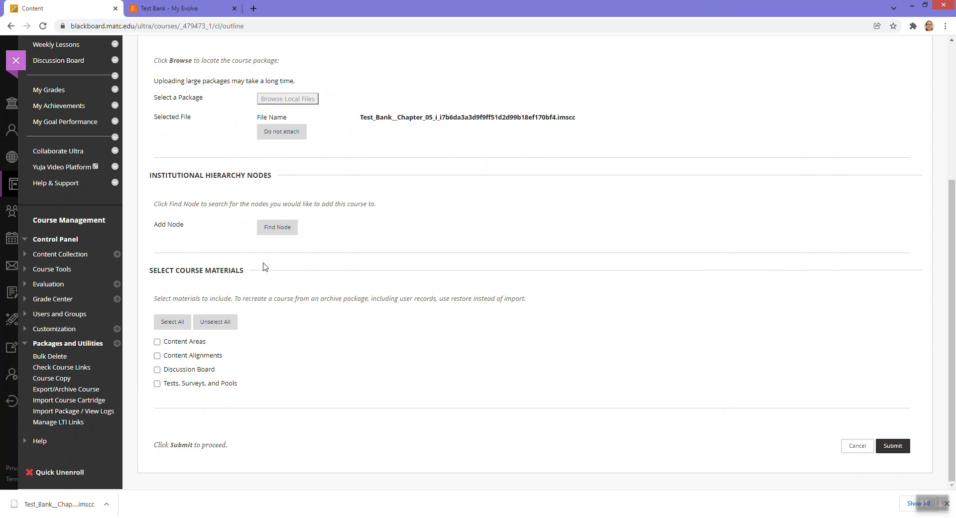
{"action": "left_click", "coordinate": [173, 322]}
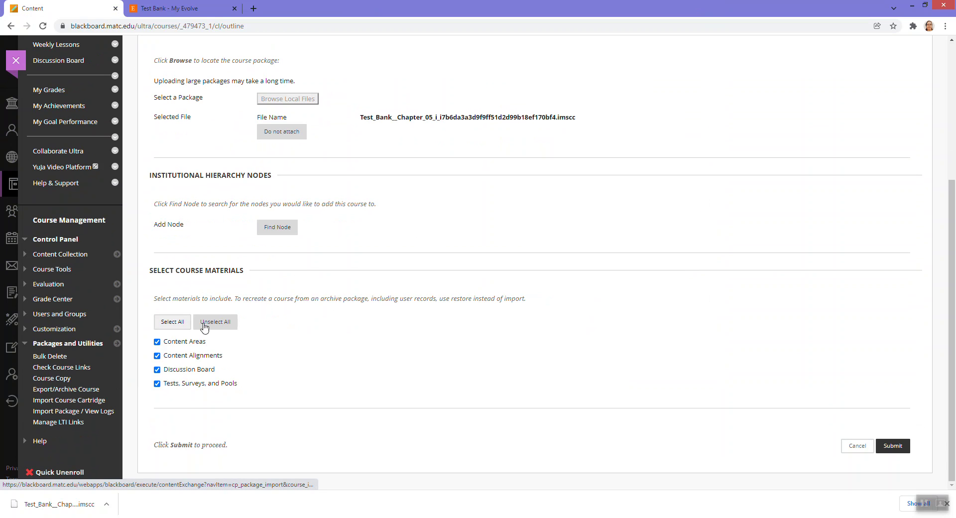
{"action": "left_click", "coordinate": [899, 448]}
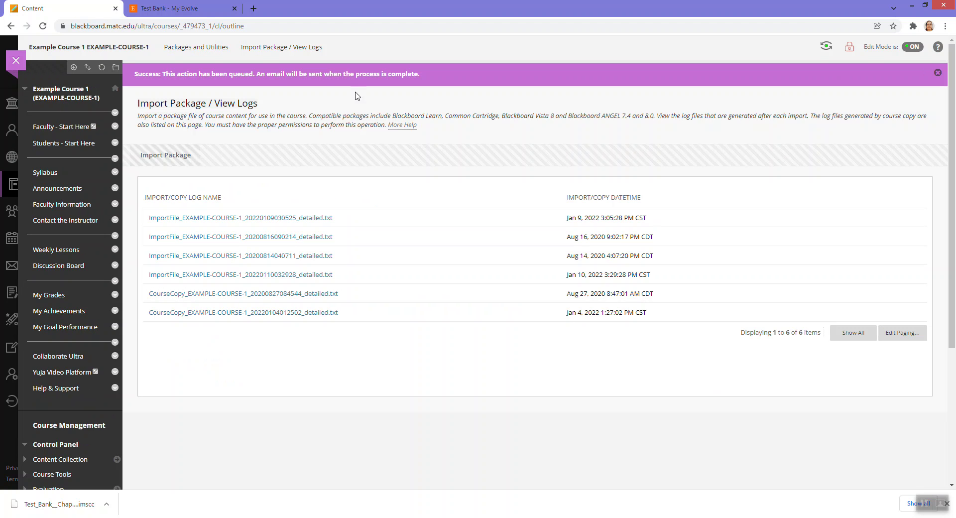
Refresh the course menu and open the new Test Bank - Chapter 05 content area.
{"action": "left_click", "coordinate": [938, 76]}
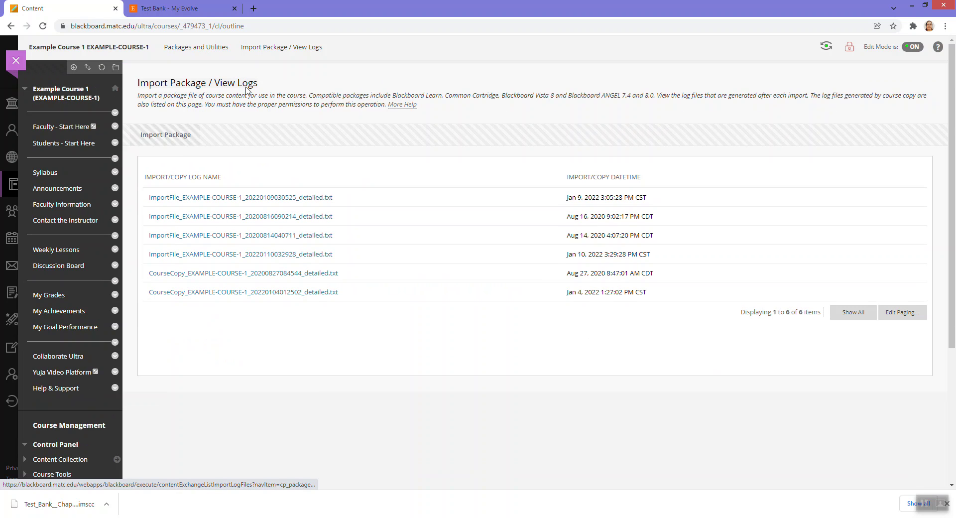
{"action": "left_click", "coordinate": [101, 70]}
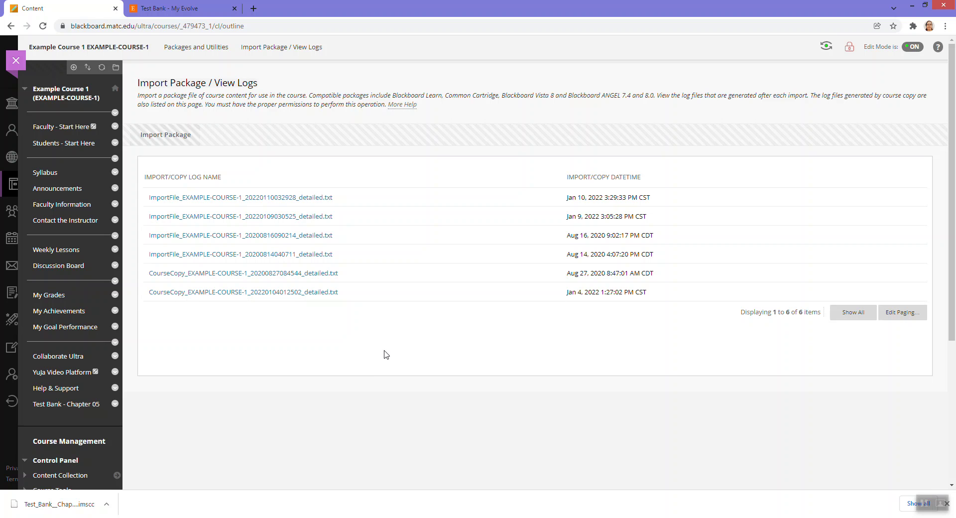
{"action": "left_click", "coordinate": [59, 405]}
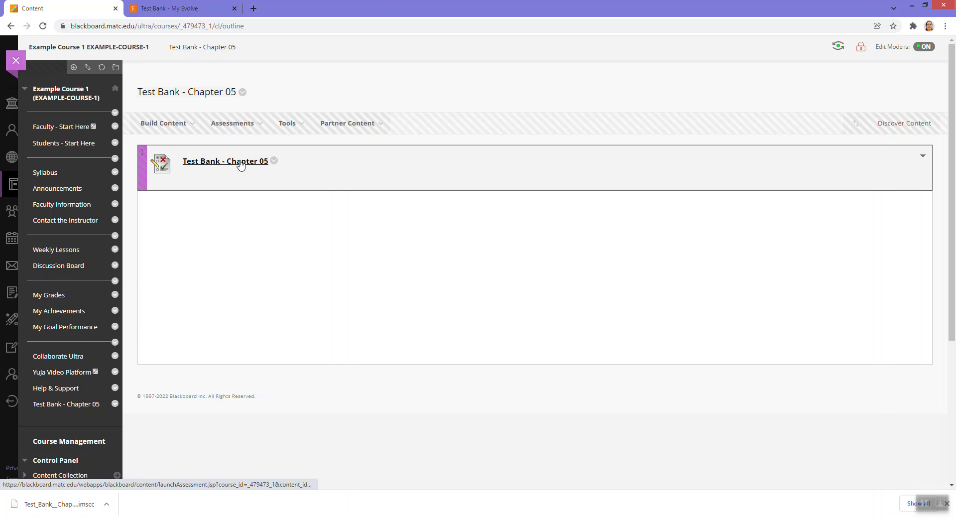
{"action": "left_click", "coordinate": [274, 162]}
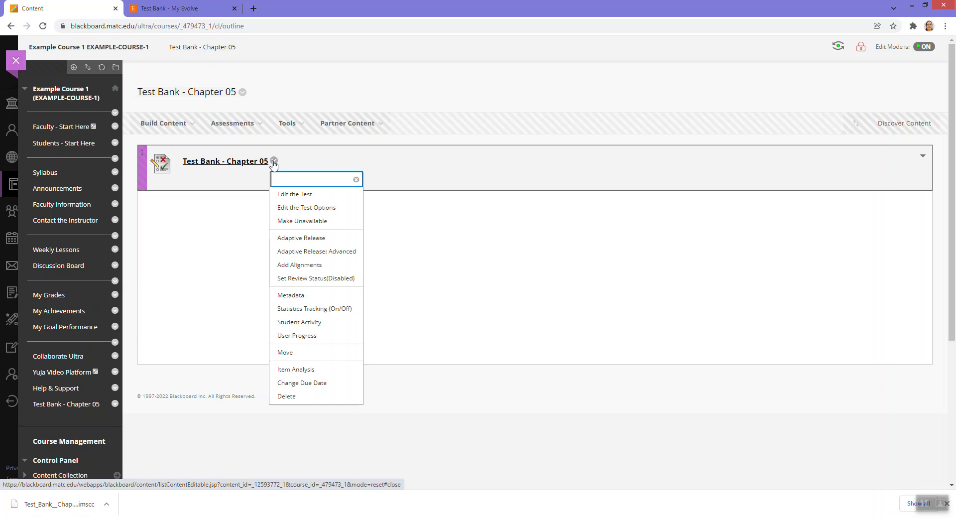
{"action": "left_click", "coordinate": [287, 191]}
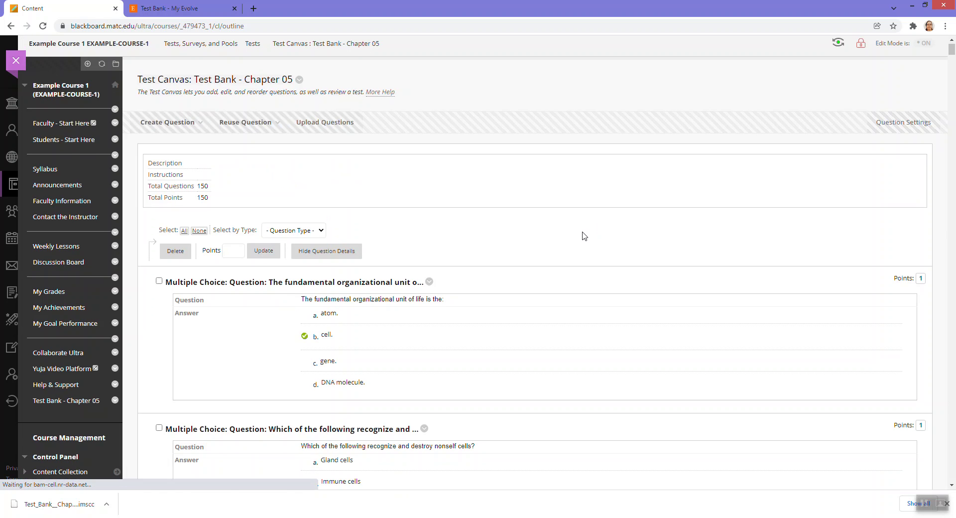
{"action": "scroll", "coordinate": [584, 236], "scroll_direction": "down", "scroll_amount": 5}
{"action": "scroll", "coordinate": [584, 236], "scroll_direction": "down", "scroll_amount": 13}
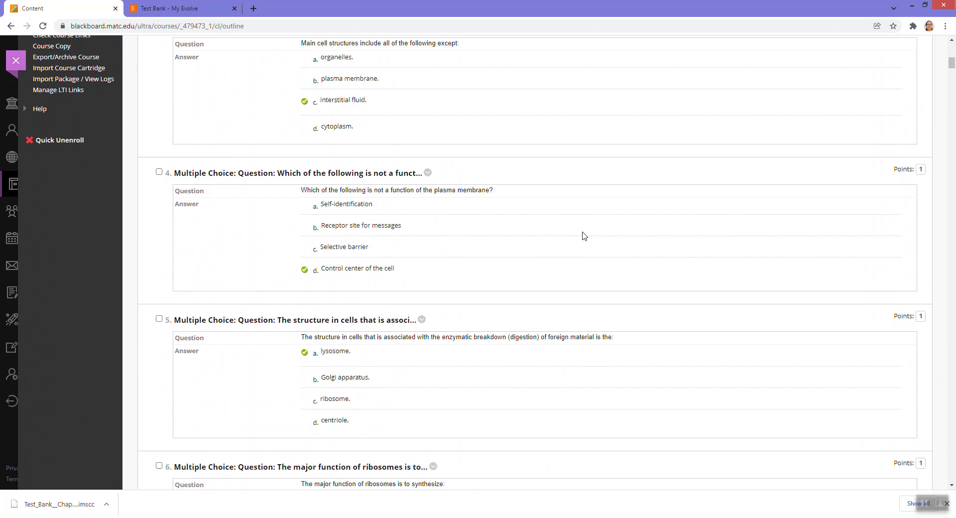
{"action": "scroll", "coordinate": [584, 236], "scroll_direction": "down", "scroll_amount": 15}
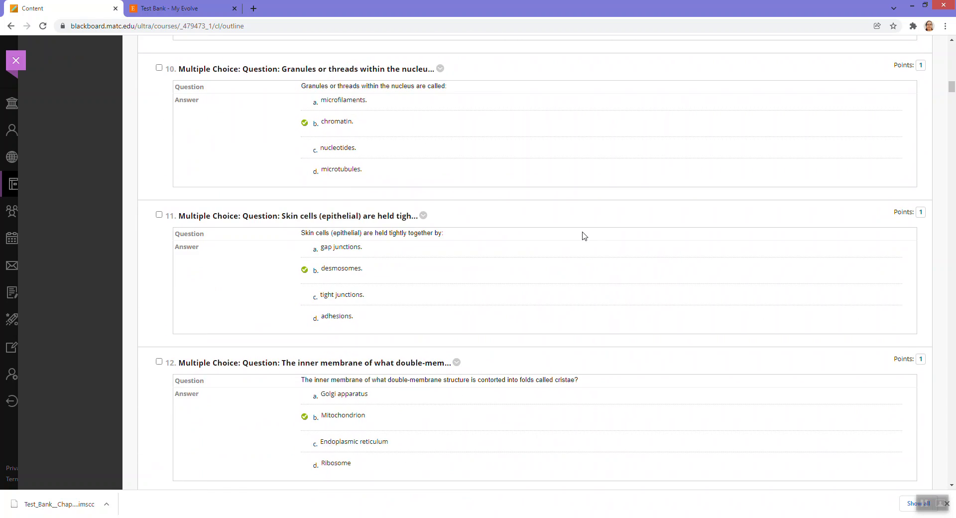
{"action": "scroll", "coordinate": [941, 298], "scroll_direction": "down", "scroll_amount": 3}
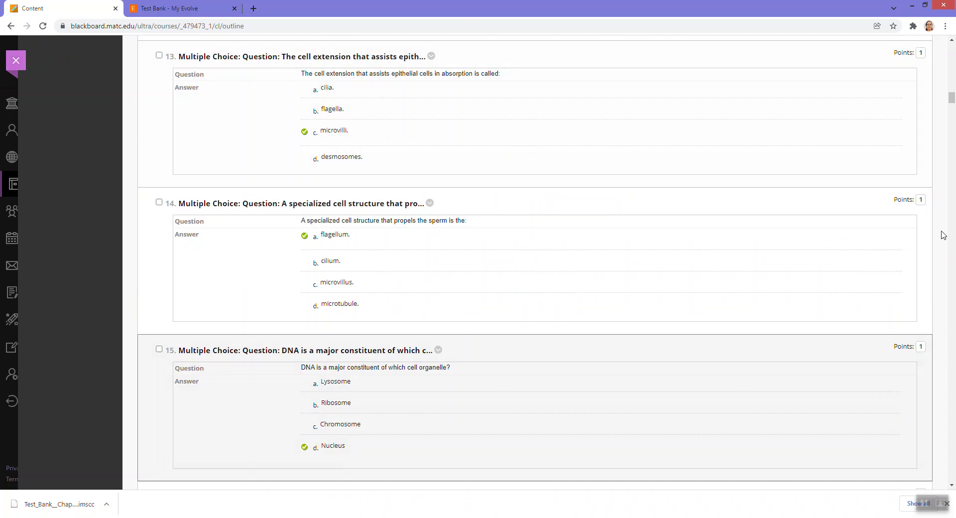
{"action": "left_click_drag", "start_coordinate": [952, 97], "coordinate": [945, 406]}
{"action": "scroll", "coordinate": [892, 386], "scroll_direction": "down", "scroll_amount": 20}
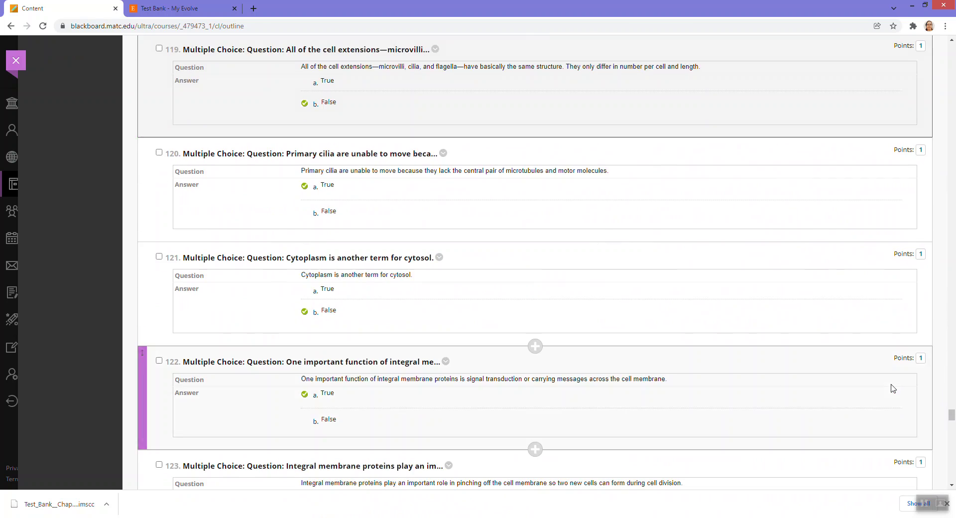
{"action": "scroll", "coordinate": [891, 385], "scroll_direction": "down", "scroll_amount": 1}
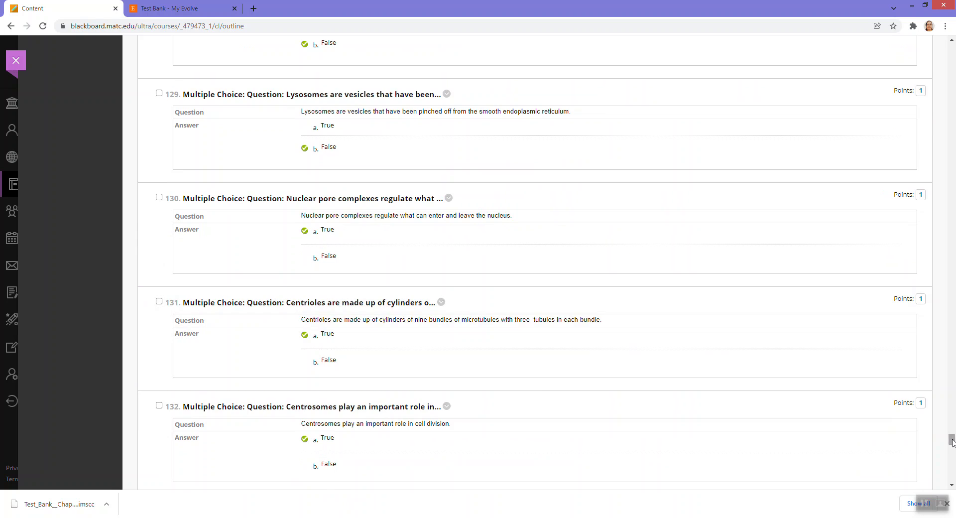
{"action": "left_click_drag", "start_coordinate": [952, 441], "coordinate": [951, 476]}
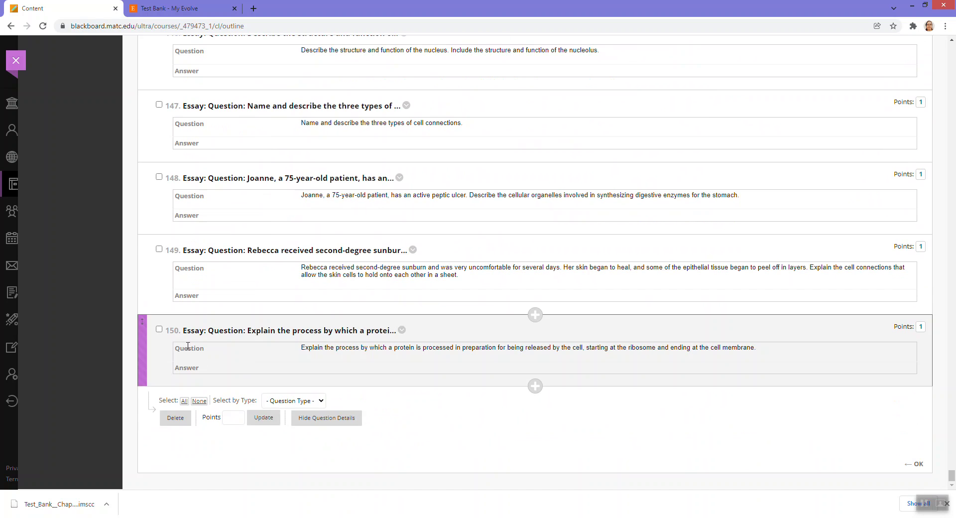
{"action": "scroll", "coordinate": [202, 318], "scroll_direction": "up", "scroll_amount": 4}
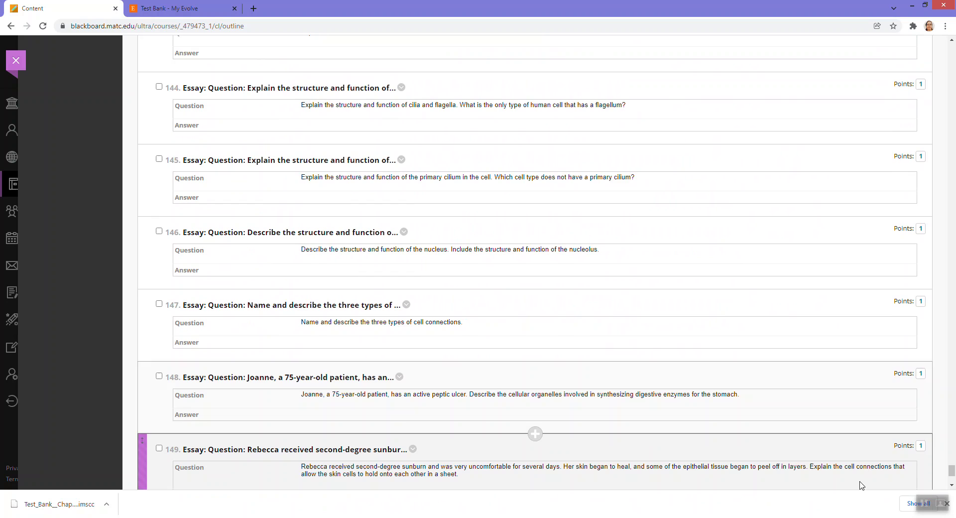
{"action": "left_click_drag", "start_coordinate": [951, 476], "coordinate": [934, 48]}
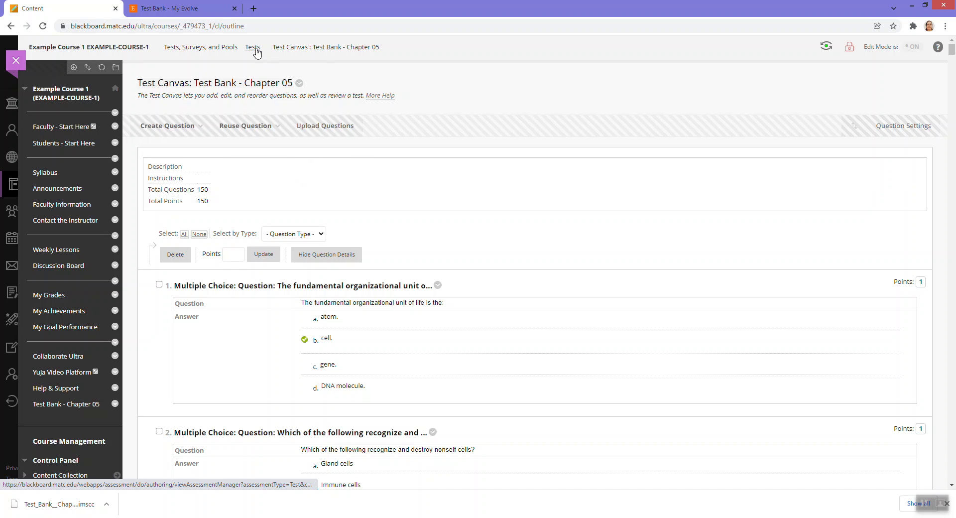
Open Edit the Test Options for Test Bank - Chapter 05 and review the form.
{"action": "left_click", "coordinate": [51, 406]}
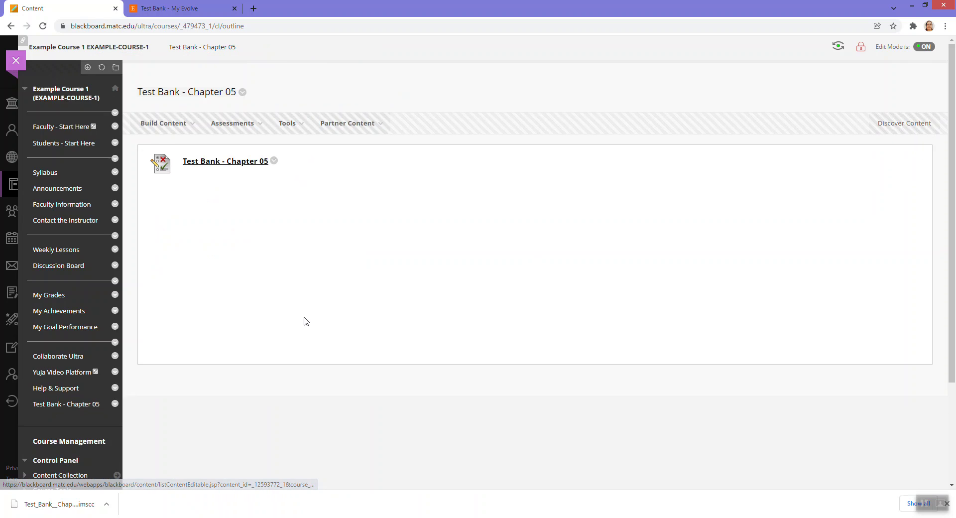
{"action": "left_click", "coordinate": [273, 161]}
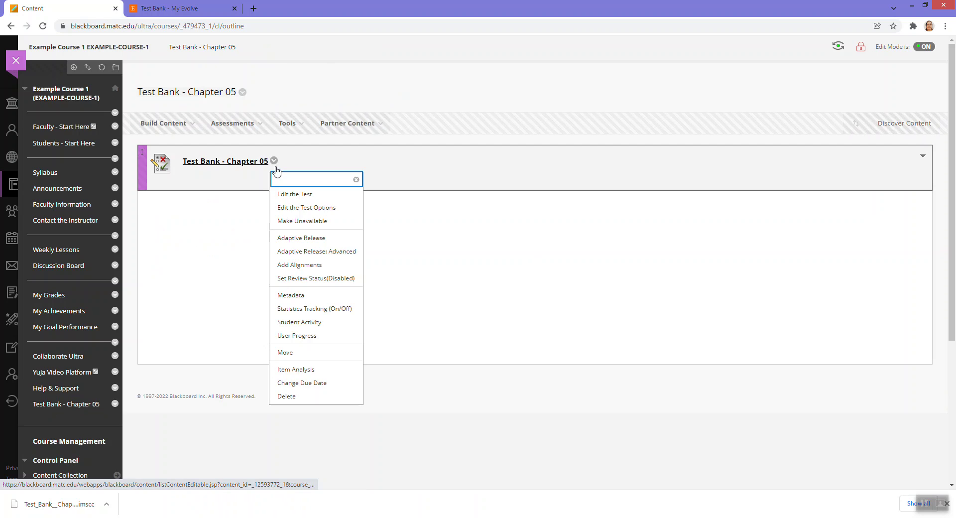
{"action": "left_click", "coordinate": [313, 207]}
{"action": "scroll", "coordinate": [545, 263], "scroll_direction": "down", "scroll_amount": 2}
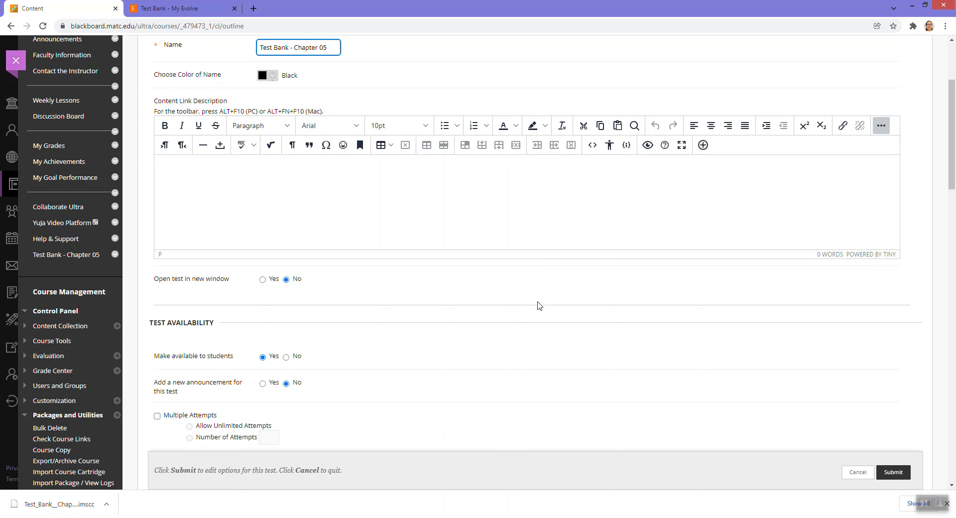
{"action": "scroll", "coordinate": [539, 305], "scroll_direction": "down", "scroll_amount": 2}
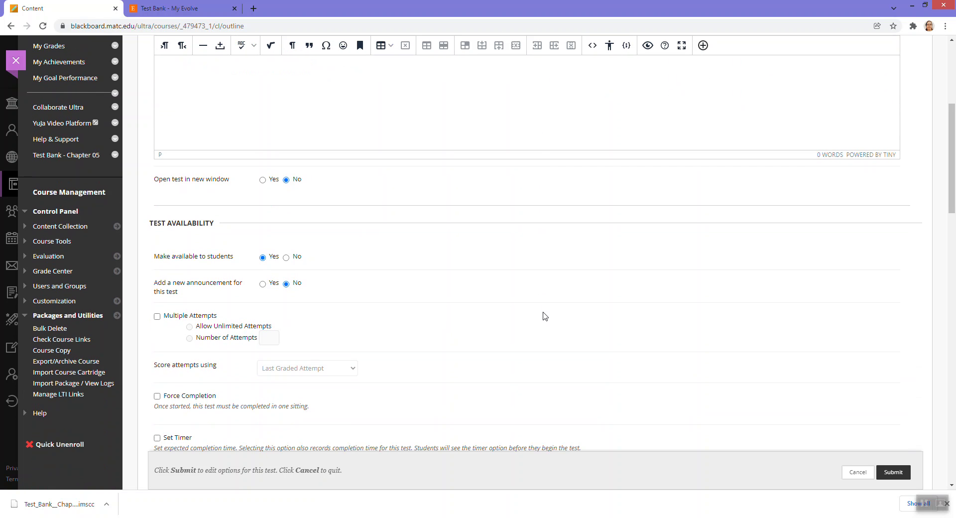
{"action": "scroll", "coordinate": [550, 318], "scroll_direction": "up", "scroll_amount": 5}
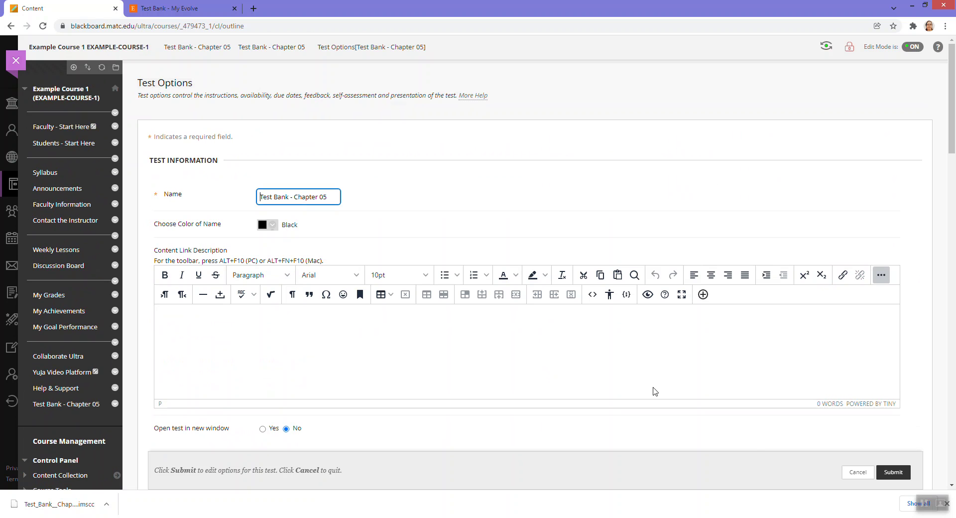